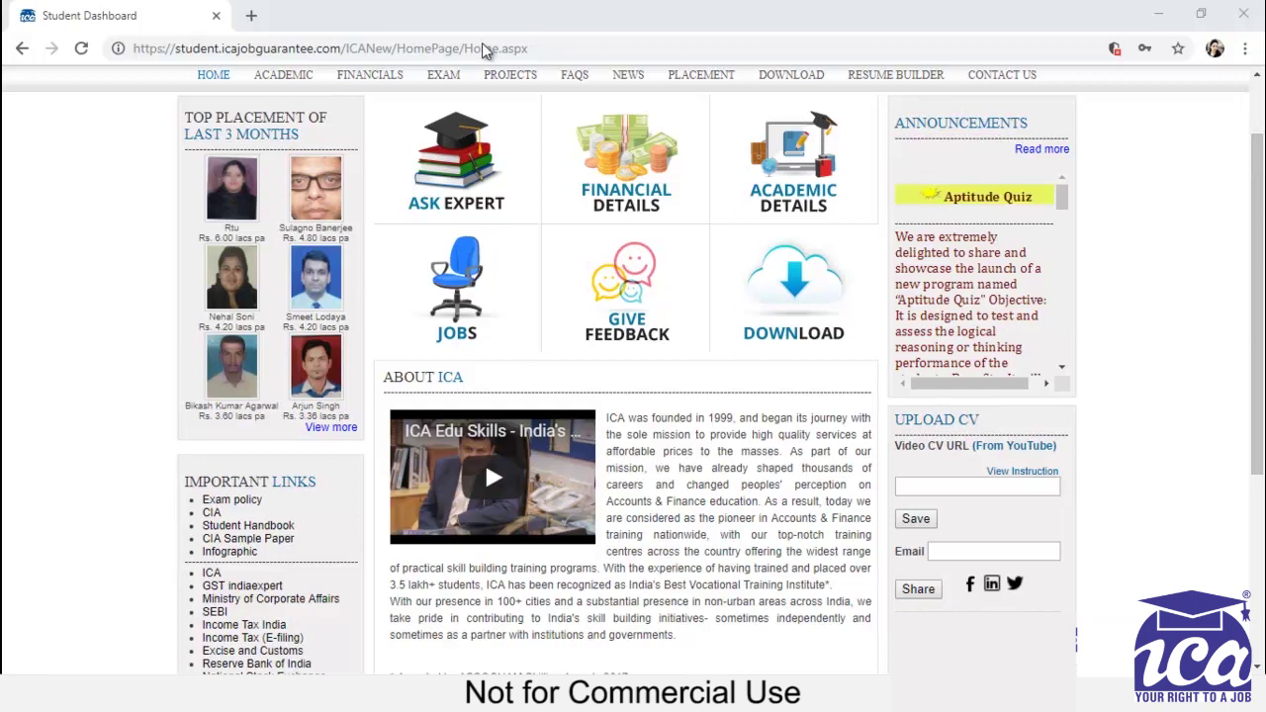
- Open the EPFO simulation login page from the student portal's Projects section
left_click(508, 79)
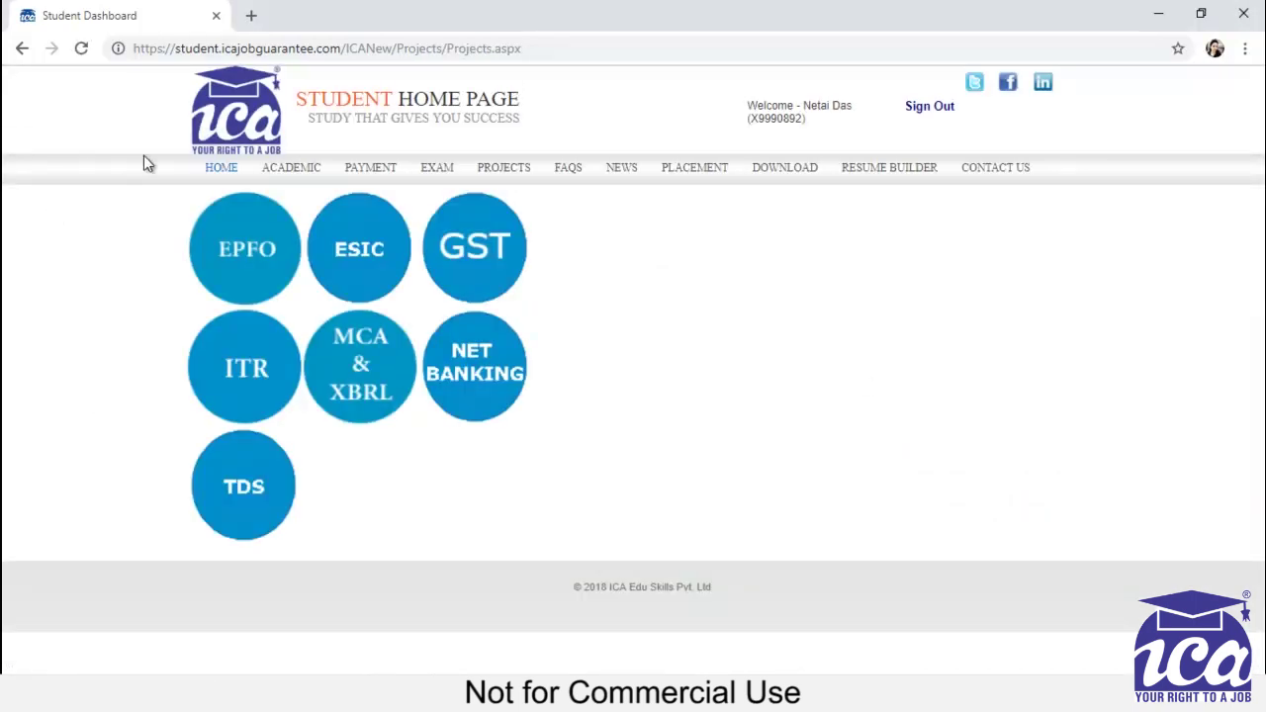
left_click(262, 254)
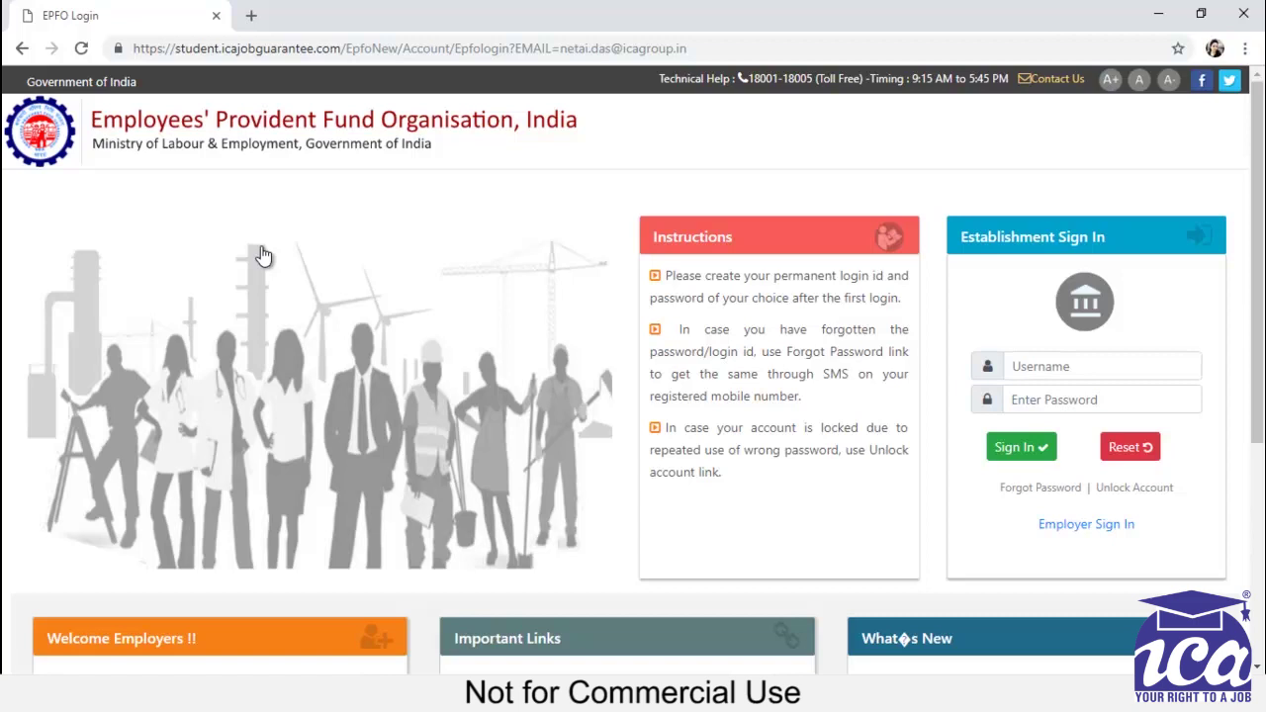
- Sign in to the EPFO employer account using the saved autofill credentials
scroll(262, 254, "down", 4)
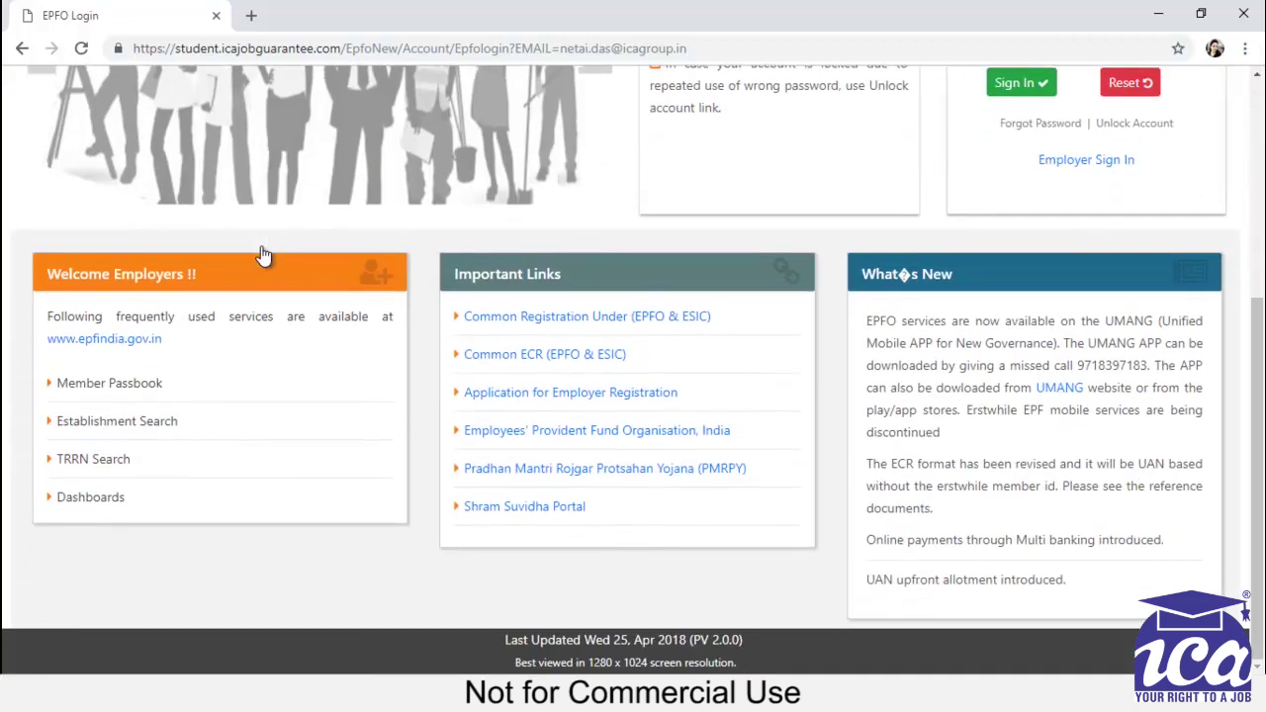
scroll(262, 254, "up", 4)
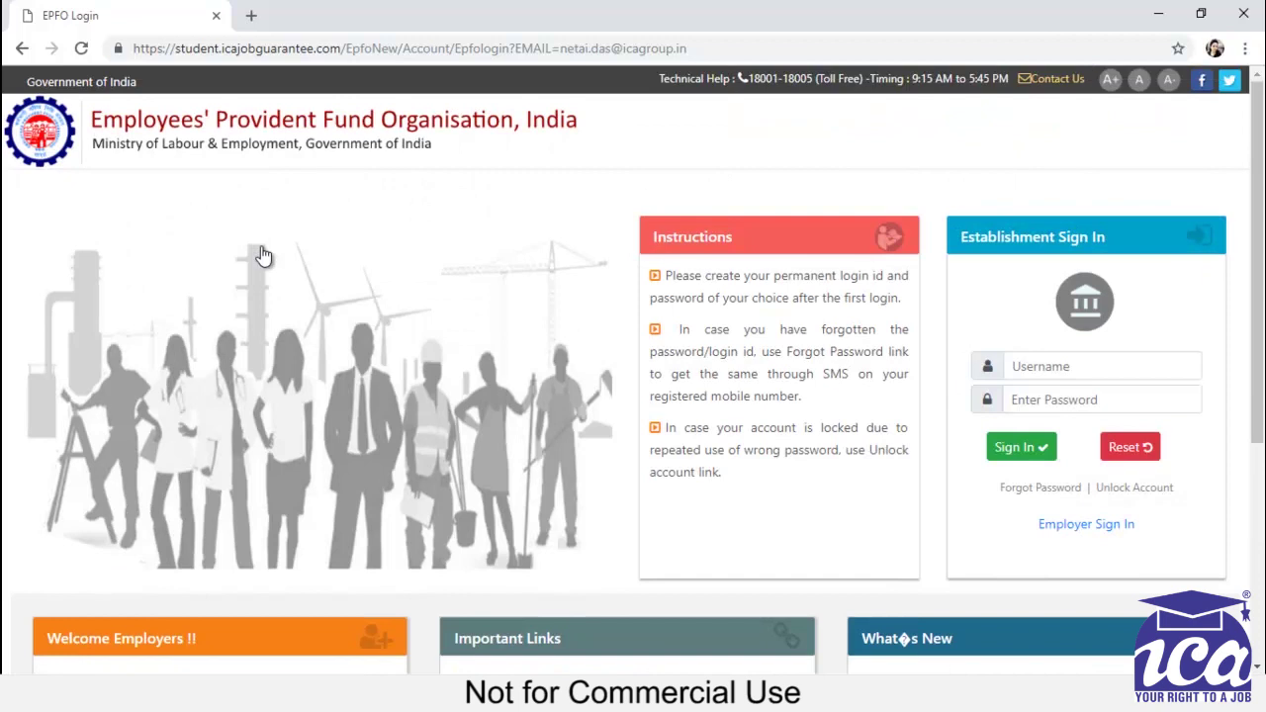
left_click(1038, 365)
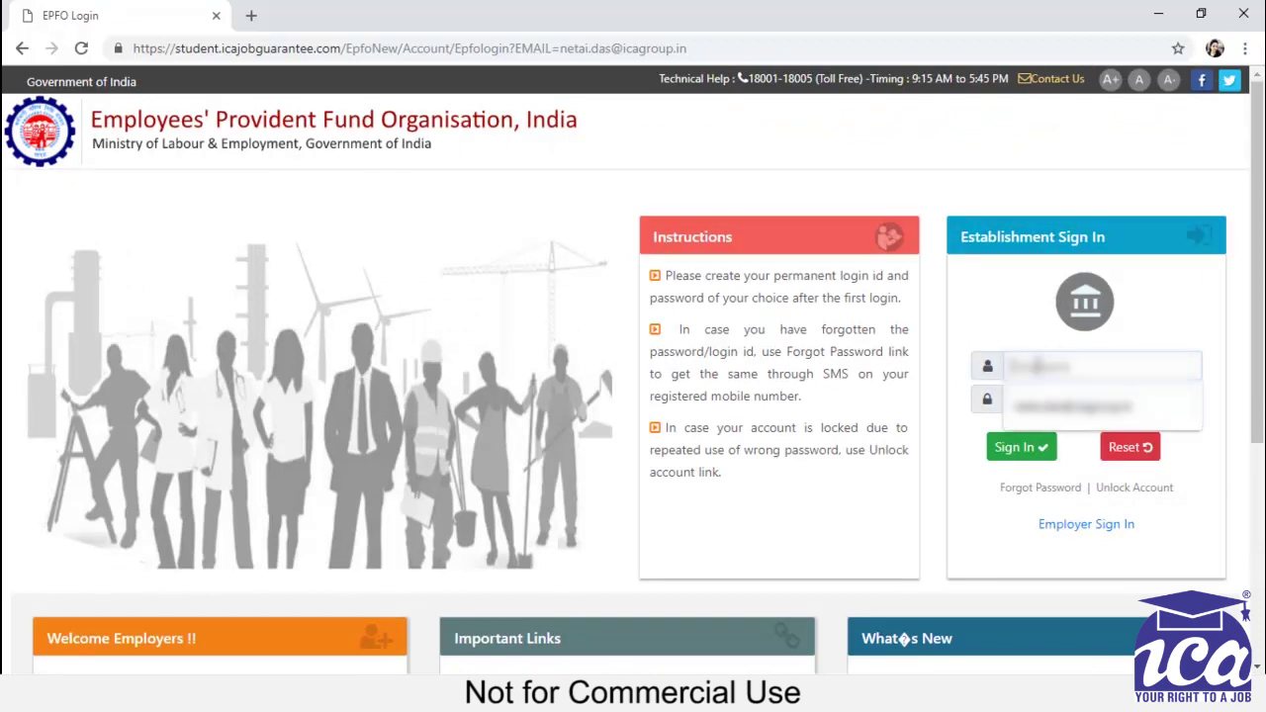
left_click(1062, 404)
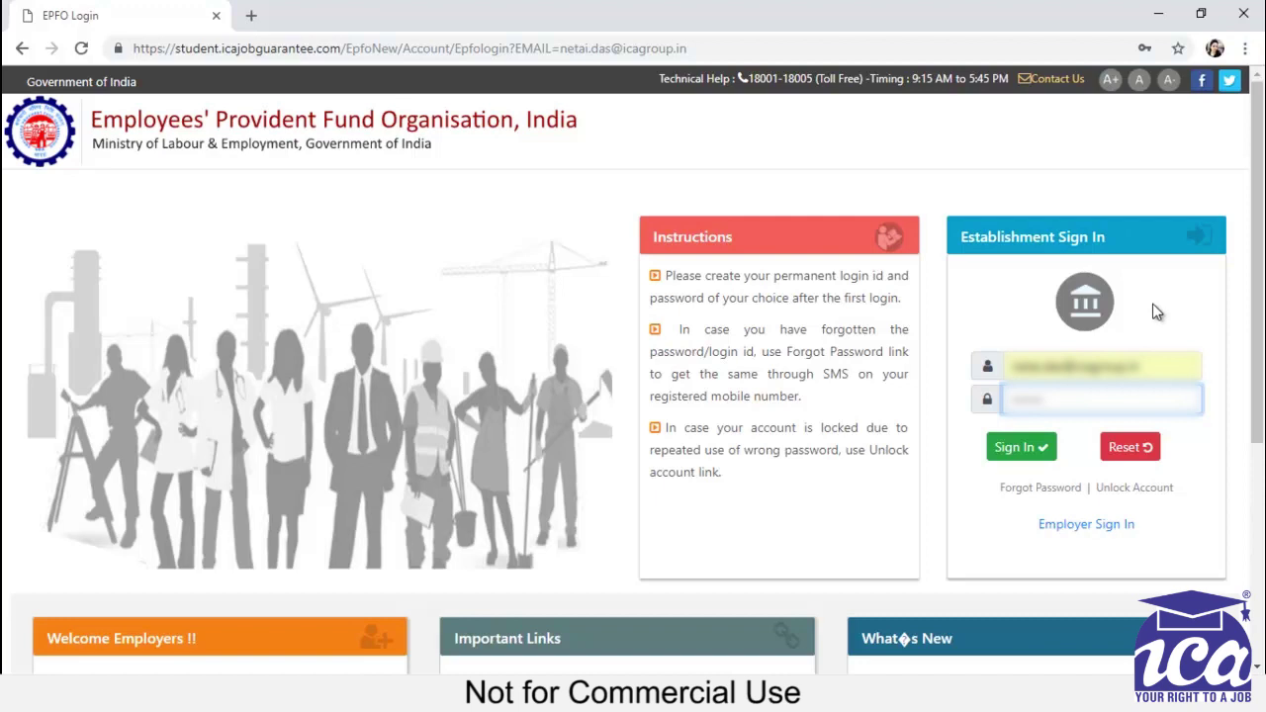
left_click(1004, 451)
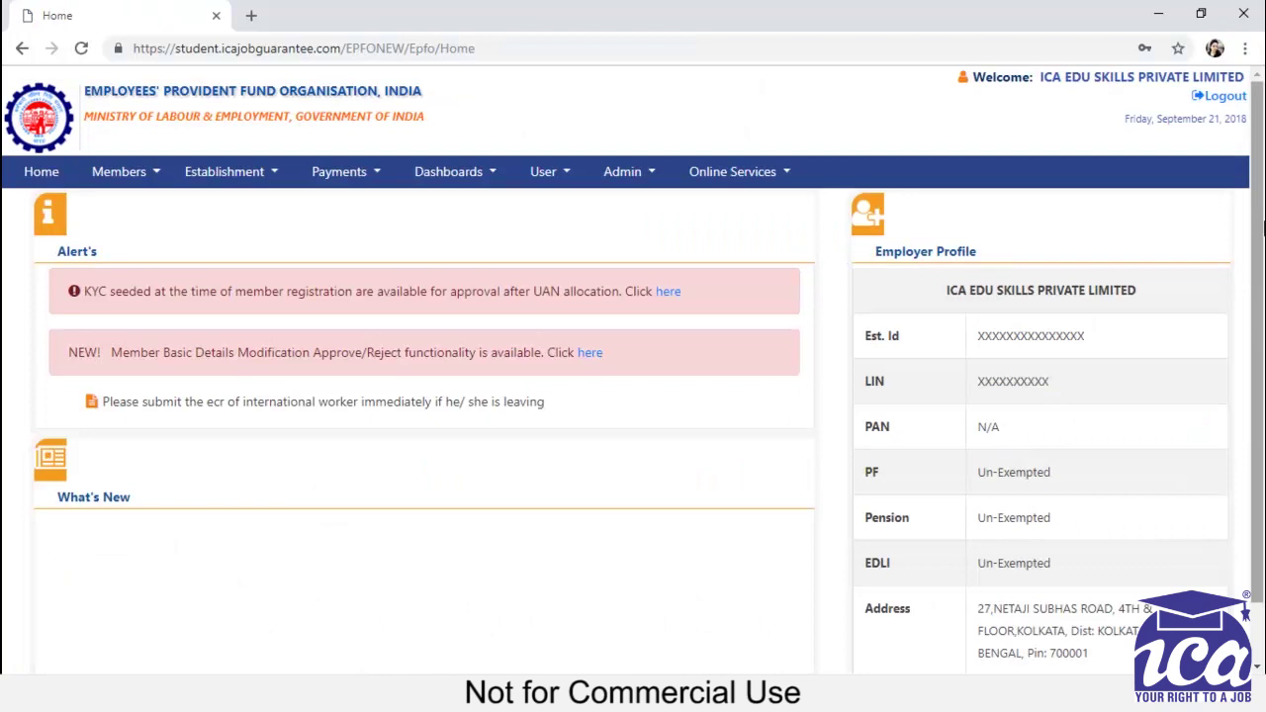
- Go to ECR/RETURN FILING from the Payments menu
left_click_drag(1263, 227, 1263, 310)
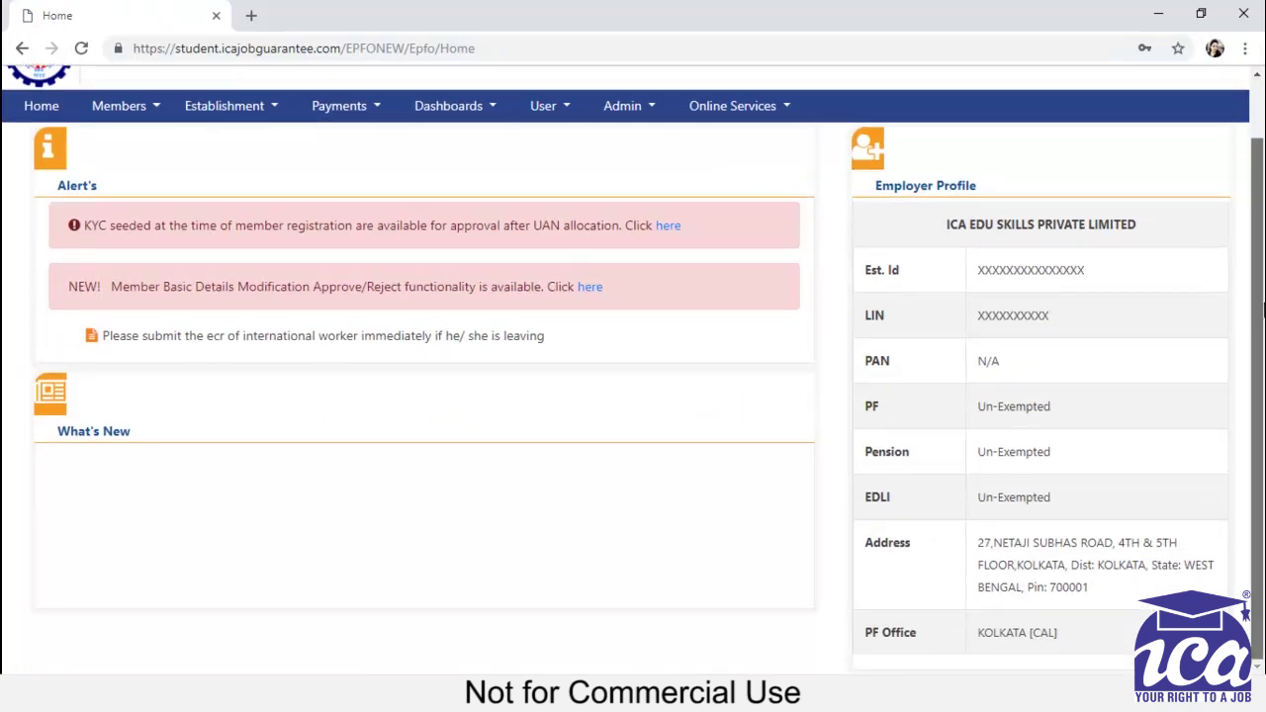
scroll(1263, 310, "up", 1)
left_click_drag(1039, 79, 1244, 79)
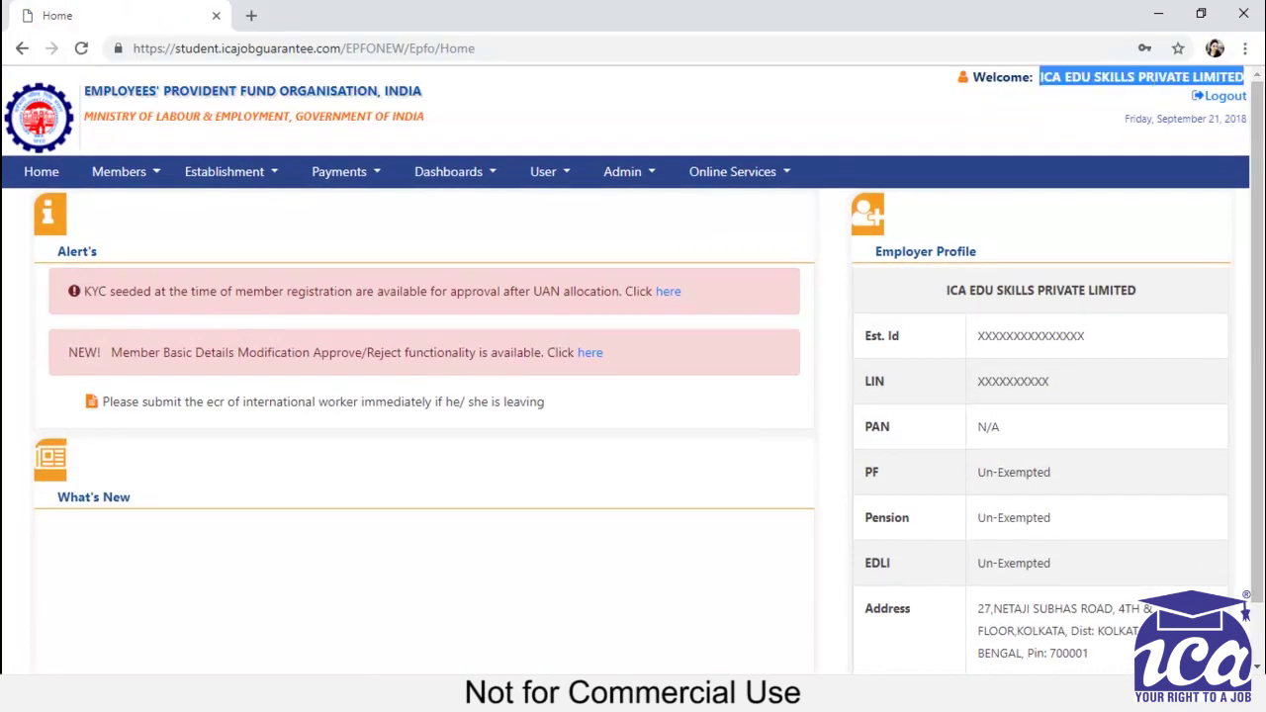
scroll(1258, 297, "down", 1)
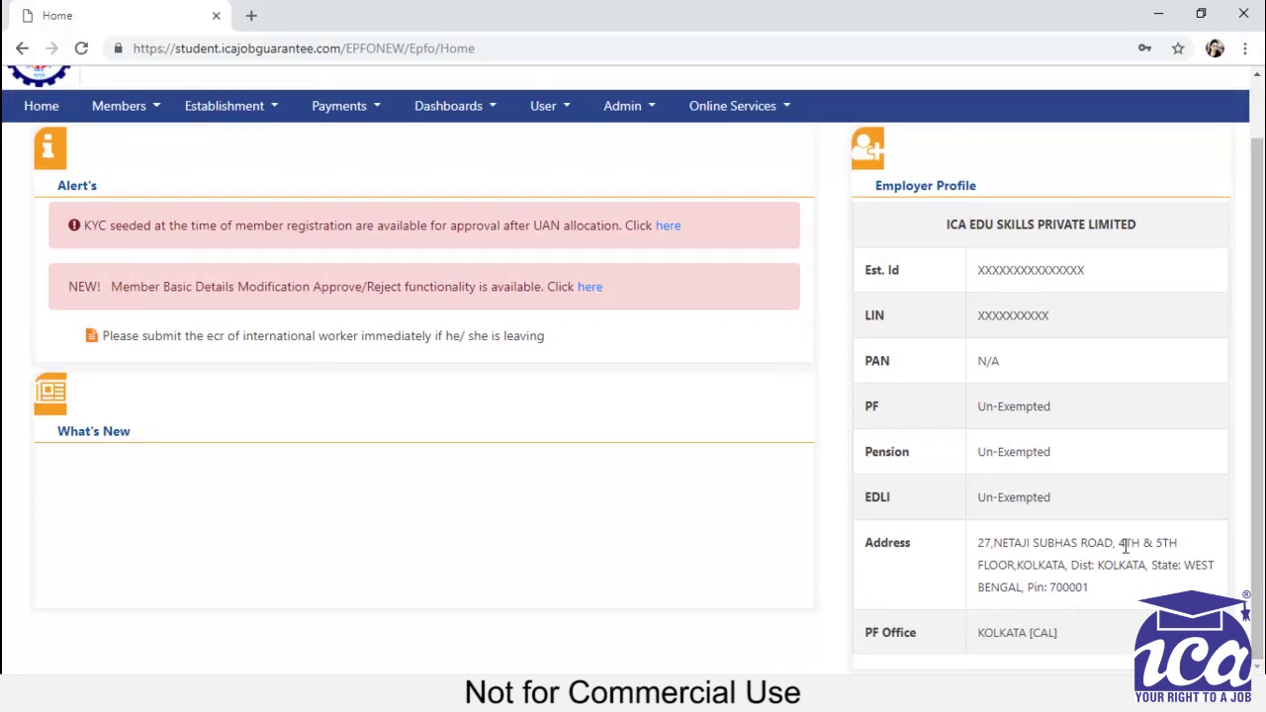
scroll(1204, 376, "up", 1)
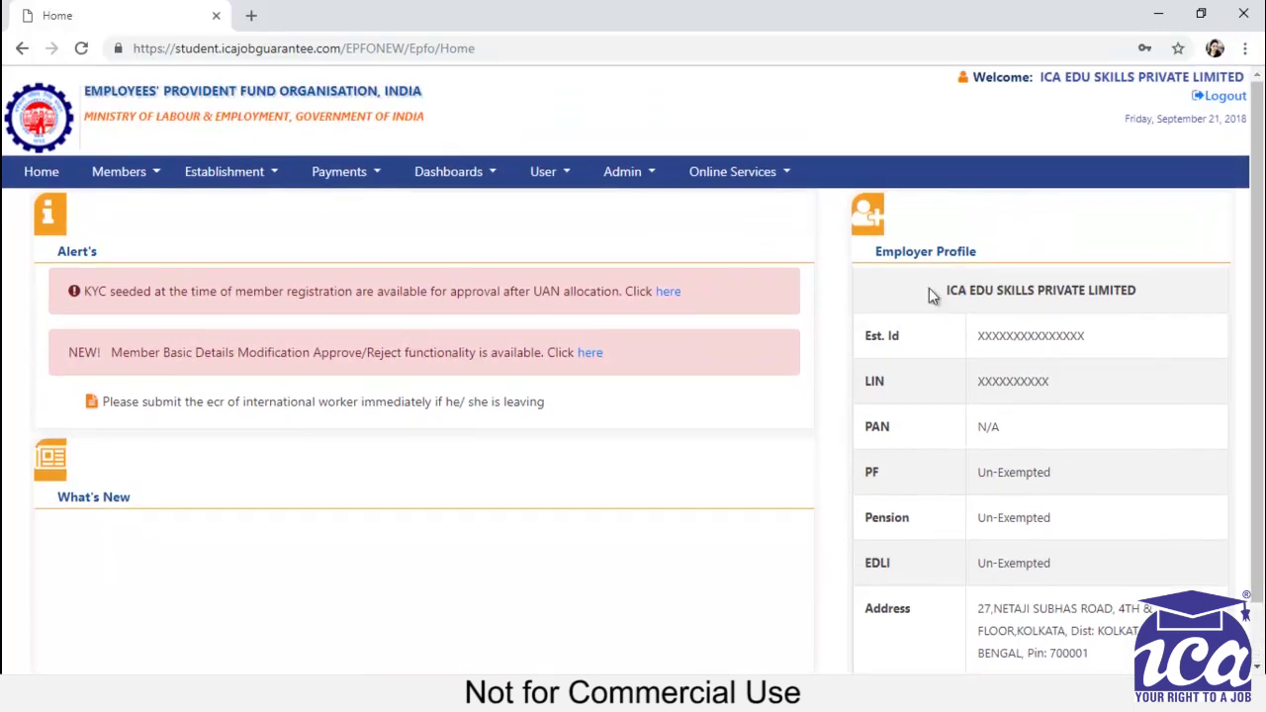
left_click(372, 174)
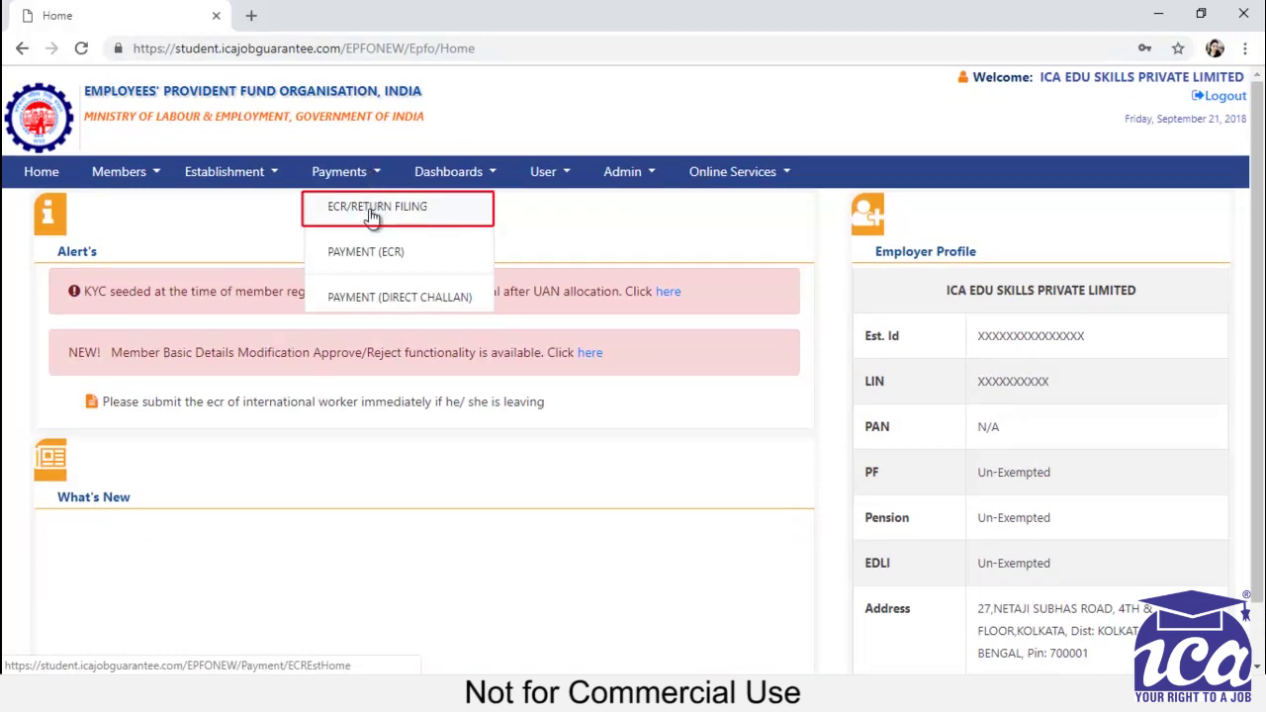
left_click(372, 210)
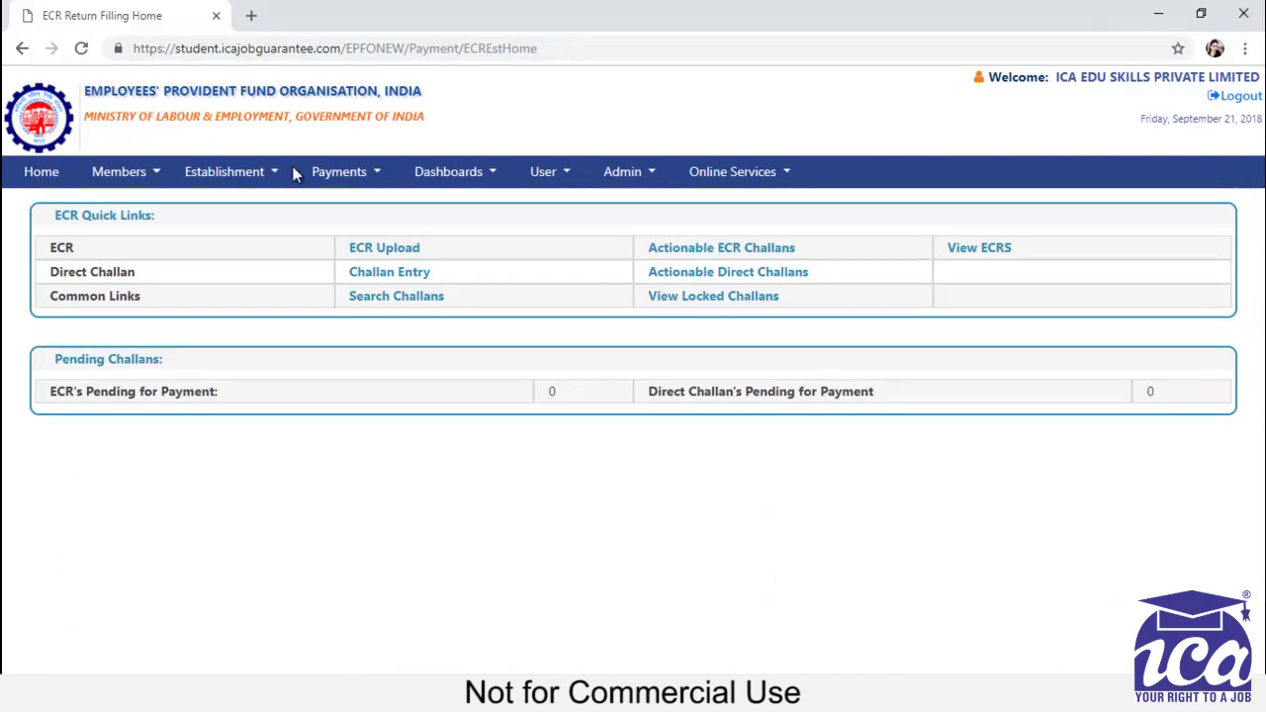
- In ECR Upload, set wage month August 2018 and salary disbursal date 21/09/2018
left_click(374, 252)
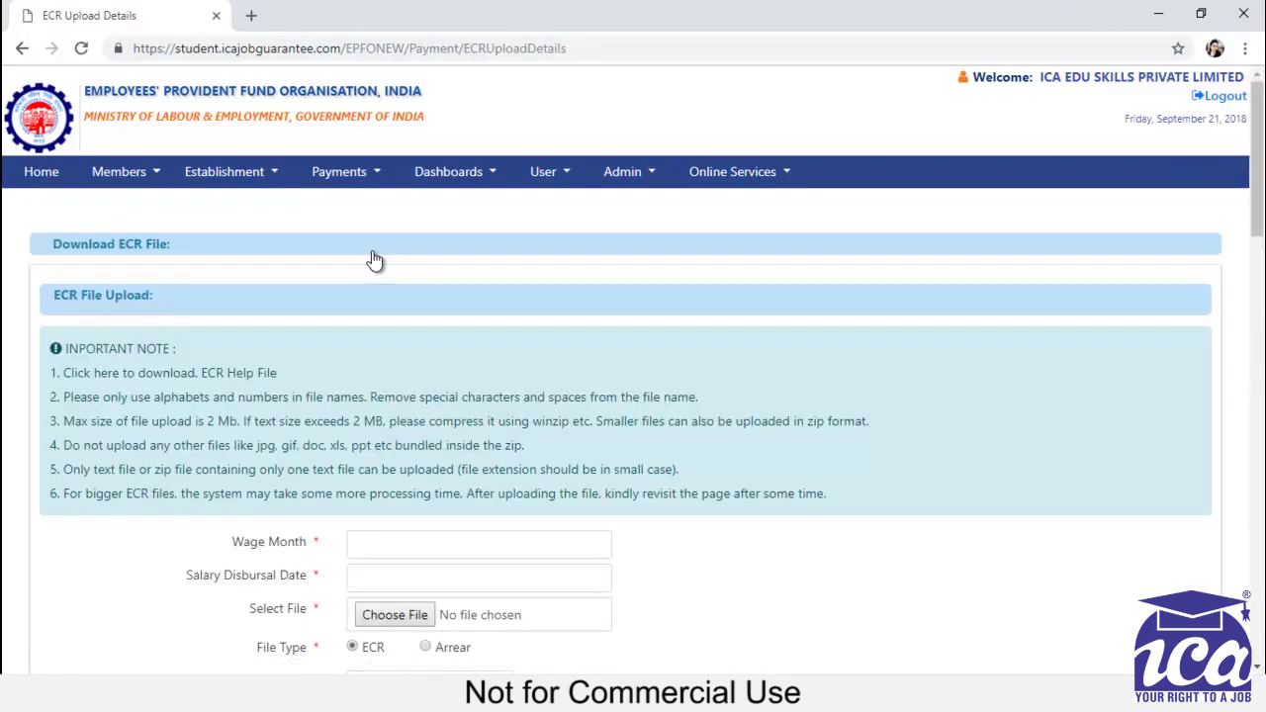
scroll(374, 259, "down", 2)
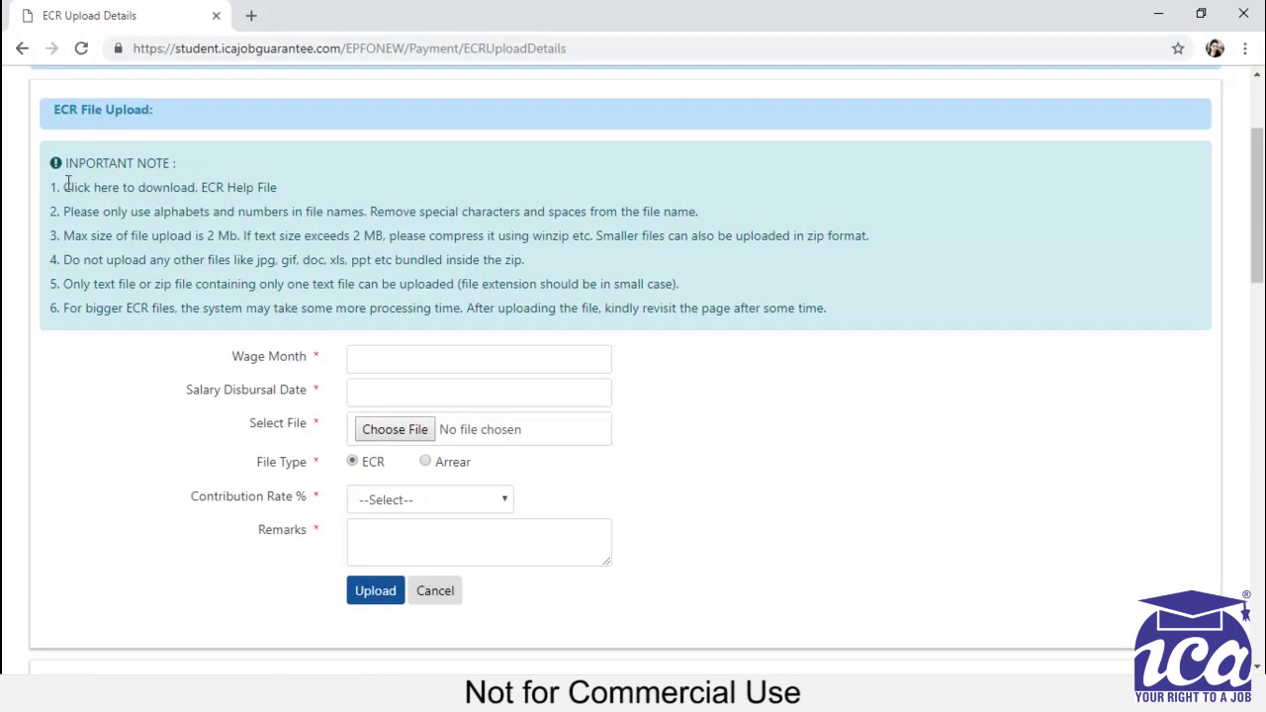
scroll(83, 135, "down", 1)
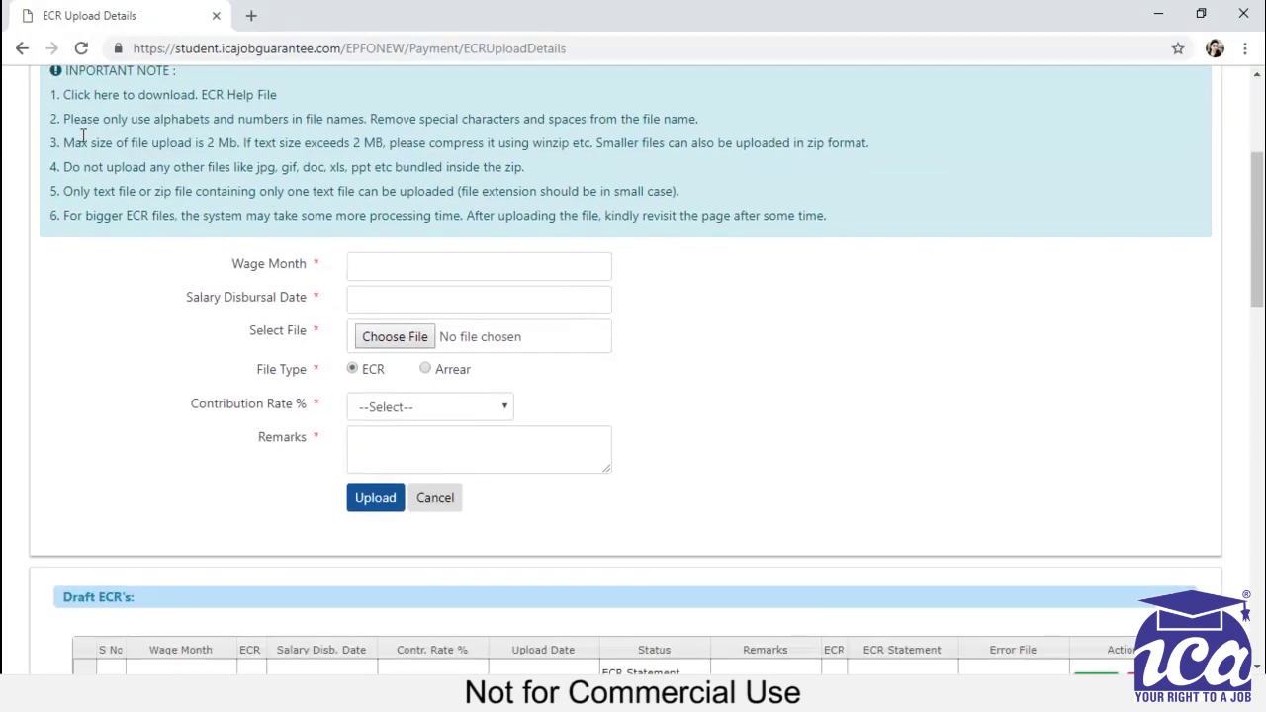
left_click(367, 265)
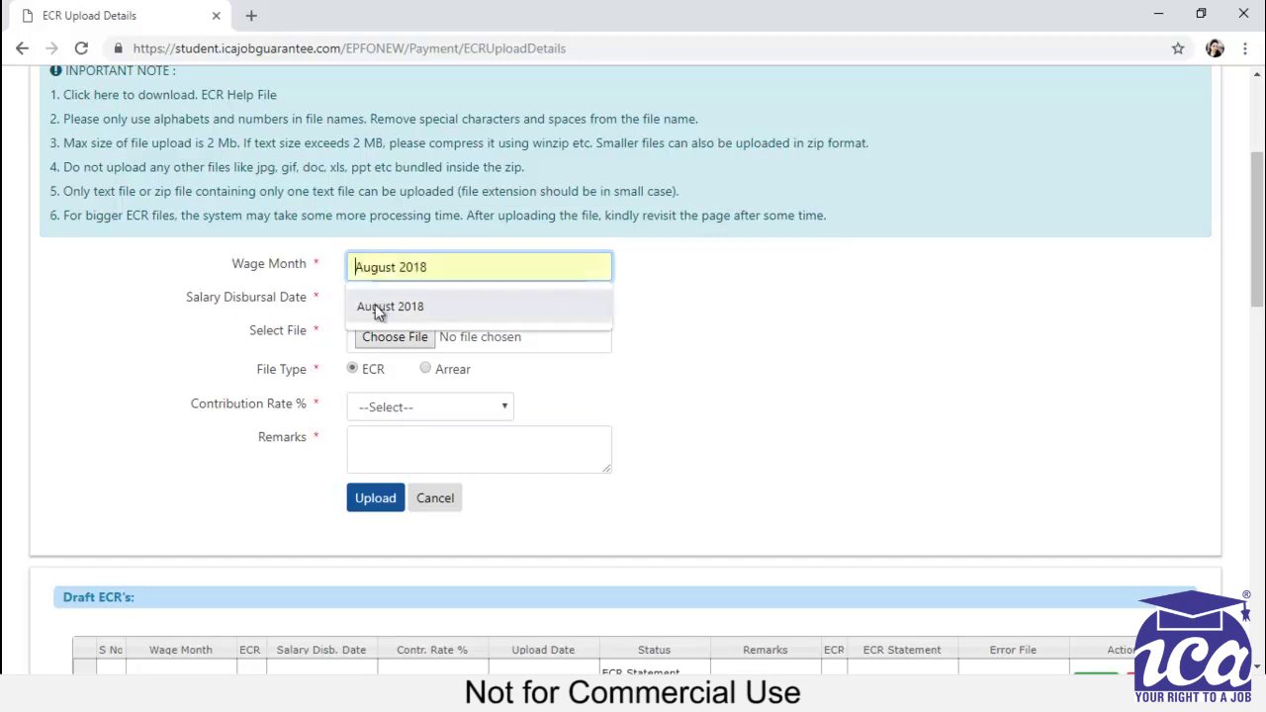
left_click(376, 308)
left_click(471, 298)
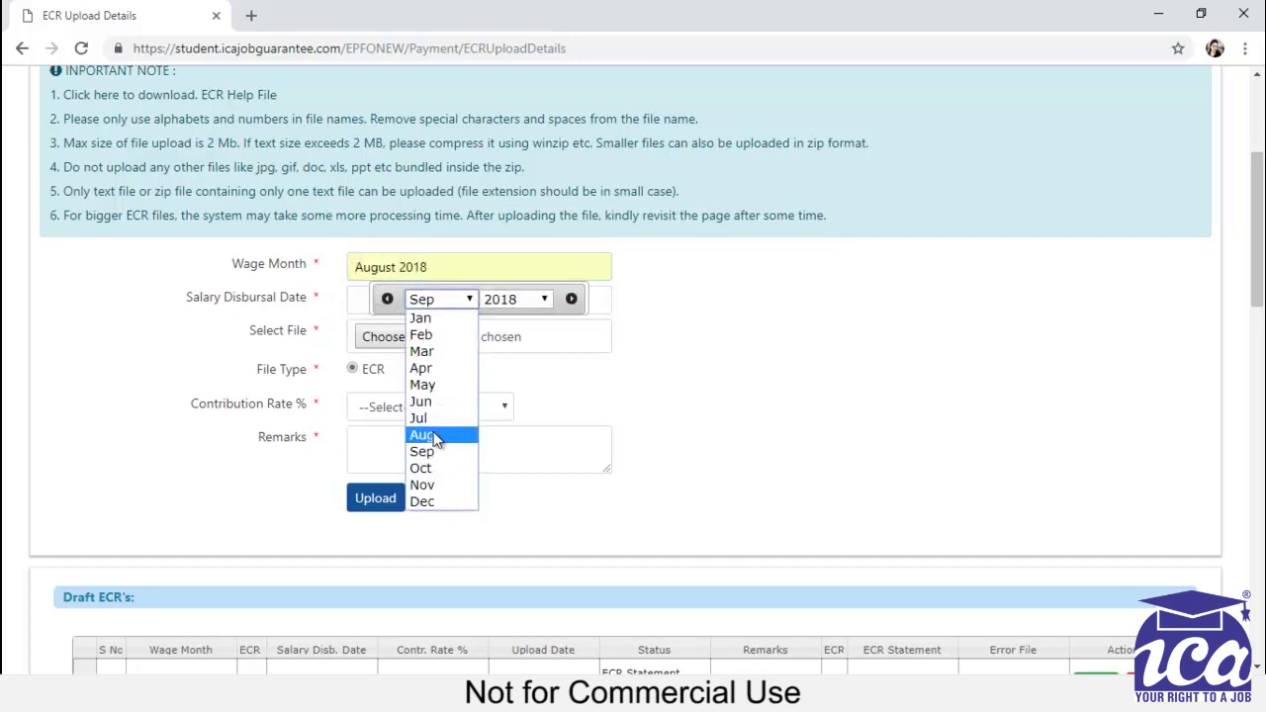
left_click(424, 434)
left_click(664, 334)
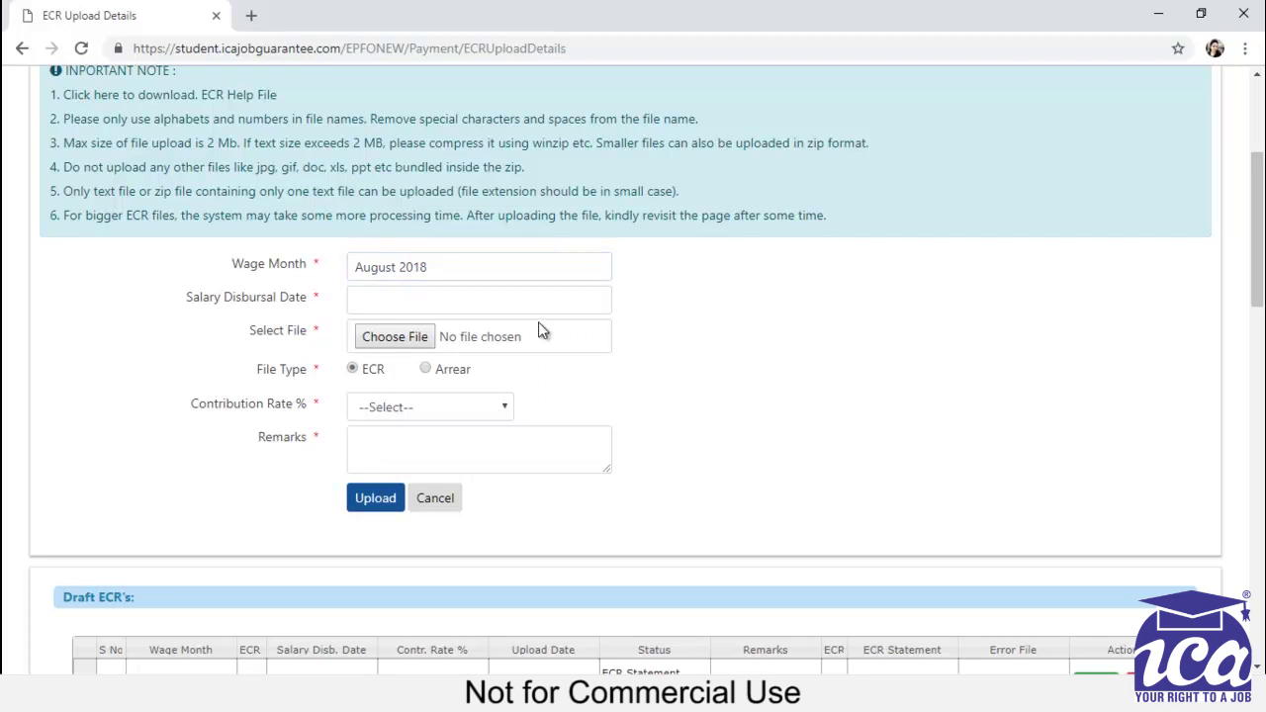
left_click(459, 296)
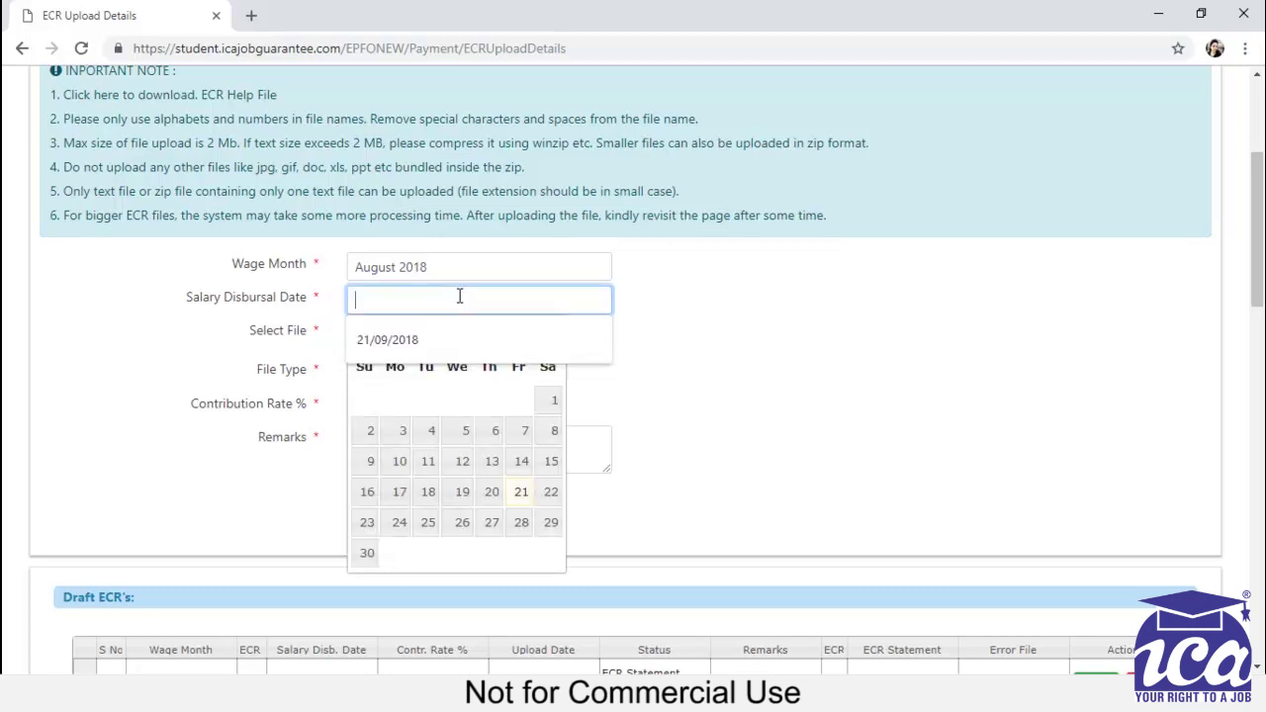
left_click(523, 493)
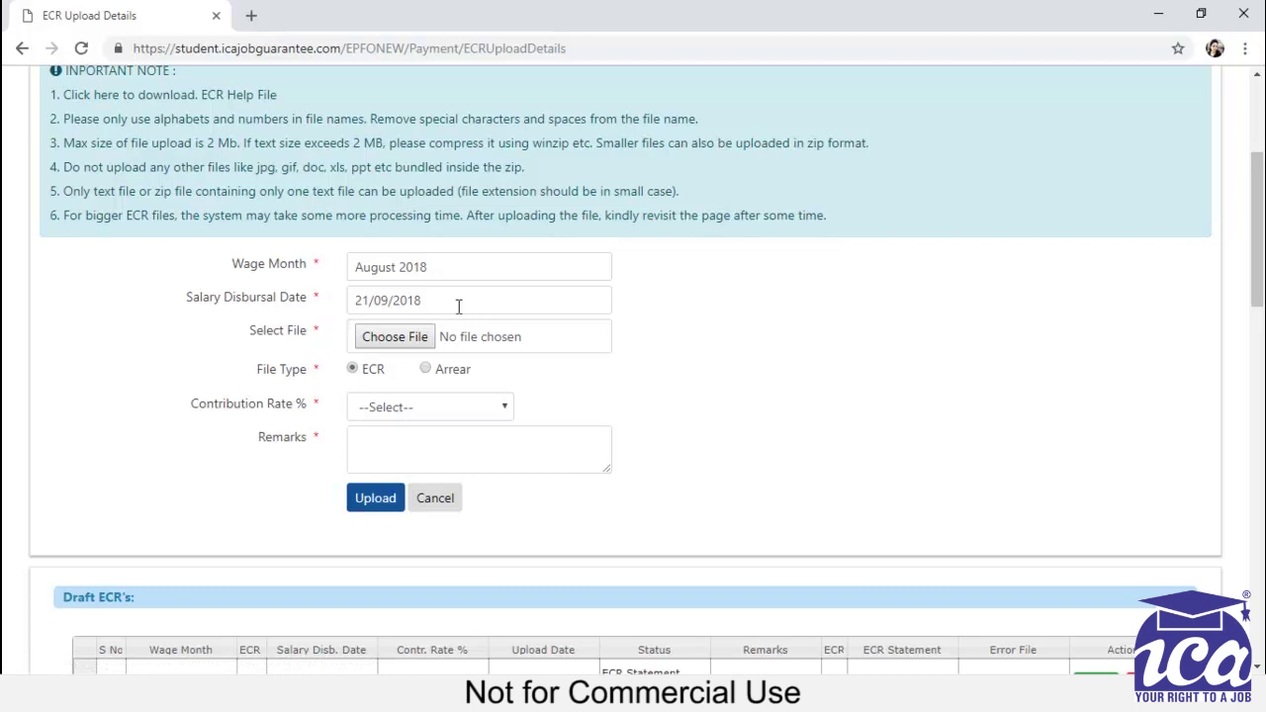
left_click(395, 337)
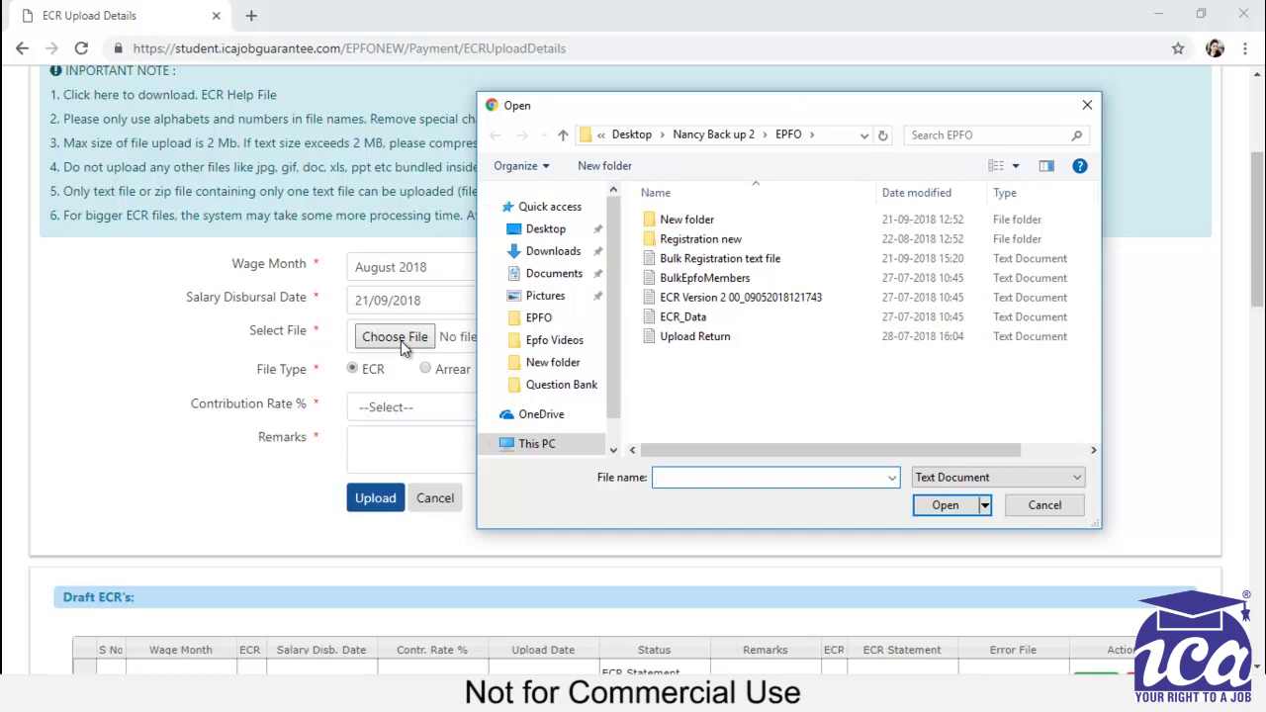
left_click(660, 692)
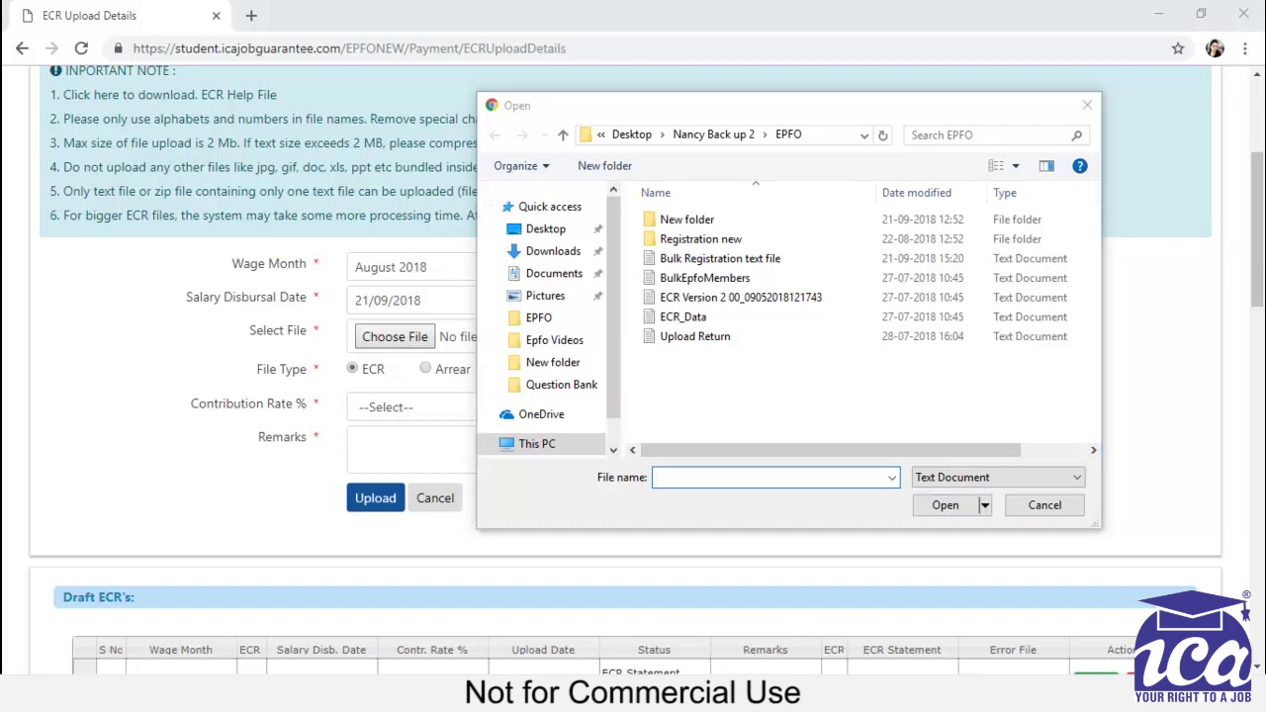
left_click(762, 633)
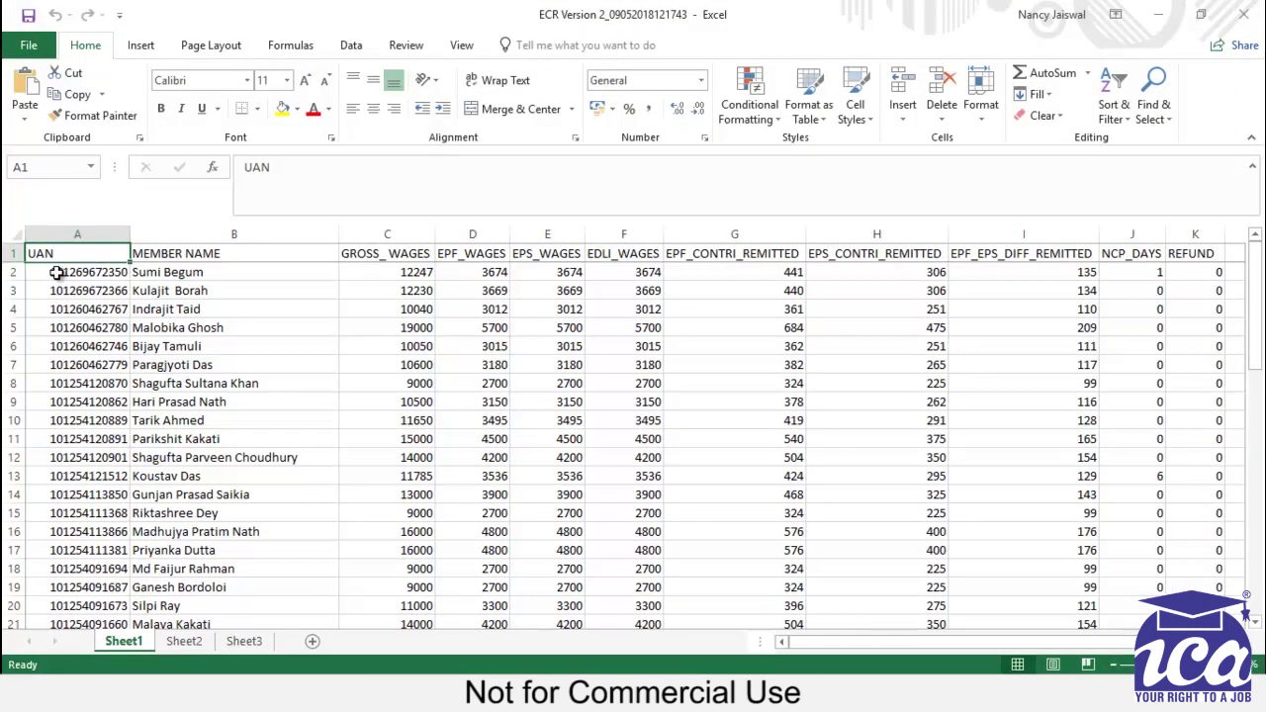
- Review the ECR header columns, including GROSS_WAGES, EPF_WAGES and EPF_CONTRI_REMITTED
key("Right")
key("Right")
key("Right")
key("Right")
key("Right")
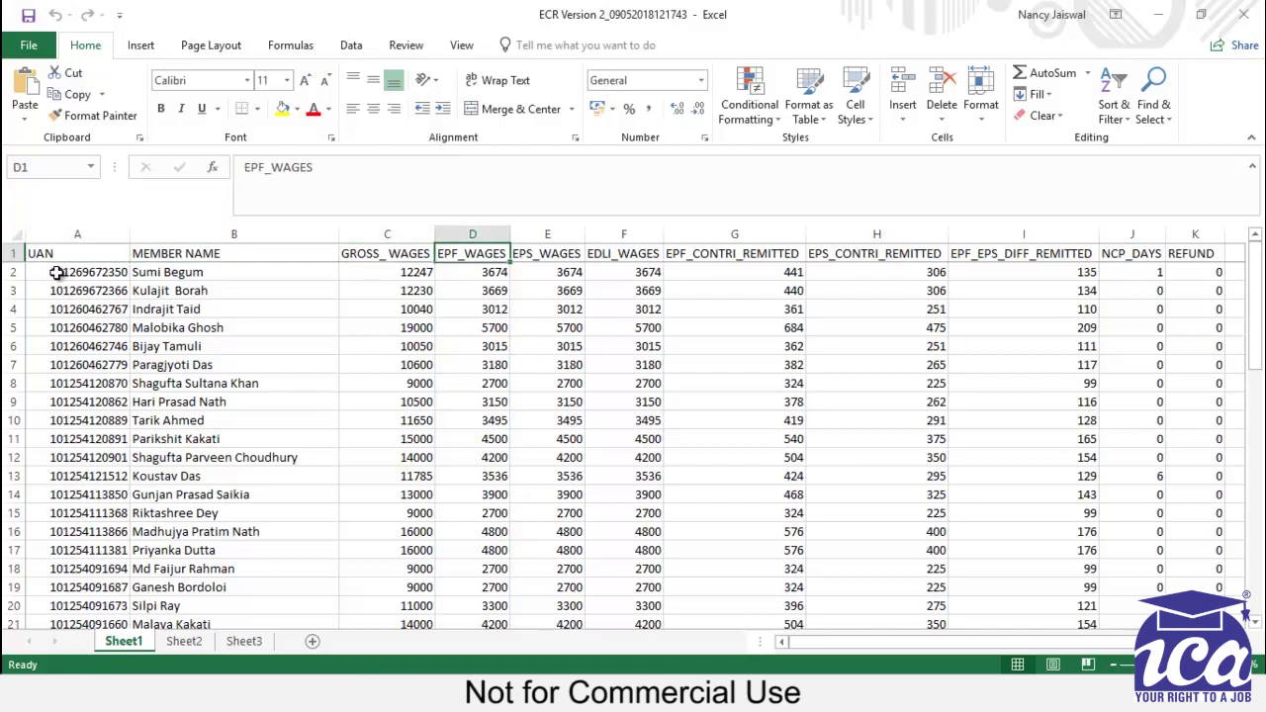
key("Right")
key("Right")
key("Right")
key("Right")
key("Right")
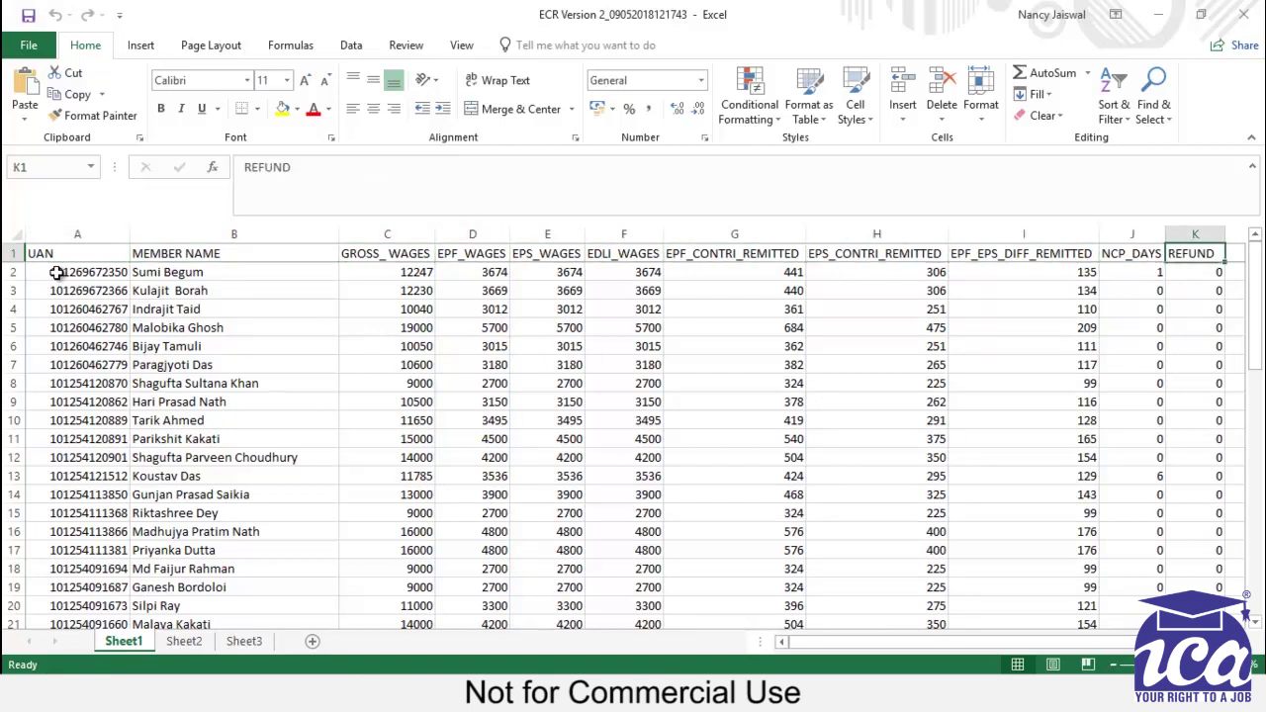
left_click(362, 257)
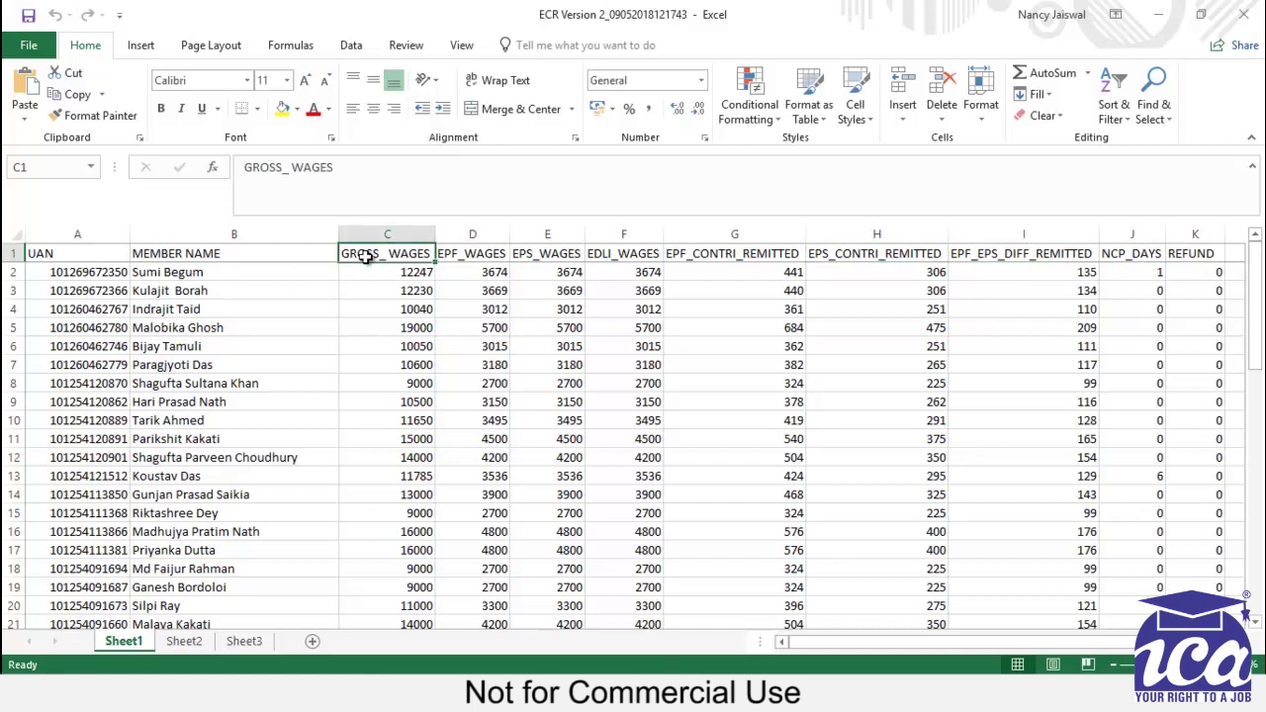
left_click(475, 256)
left_click(727, 257)
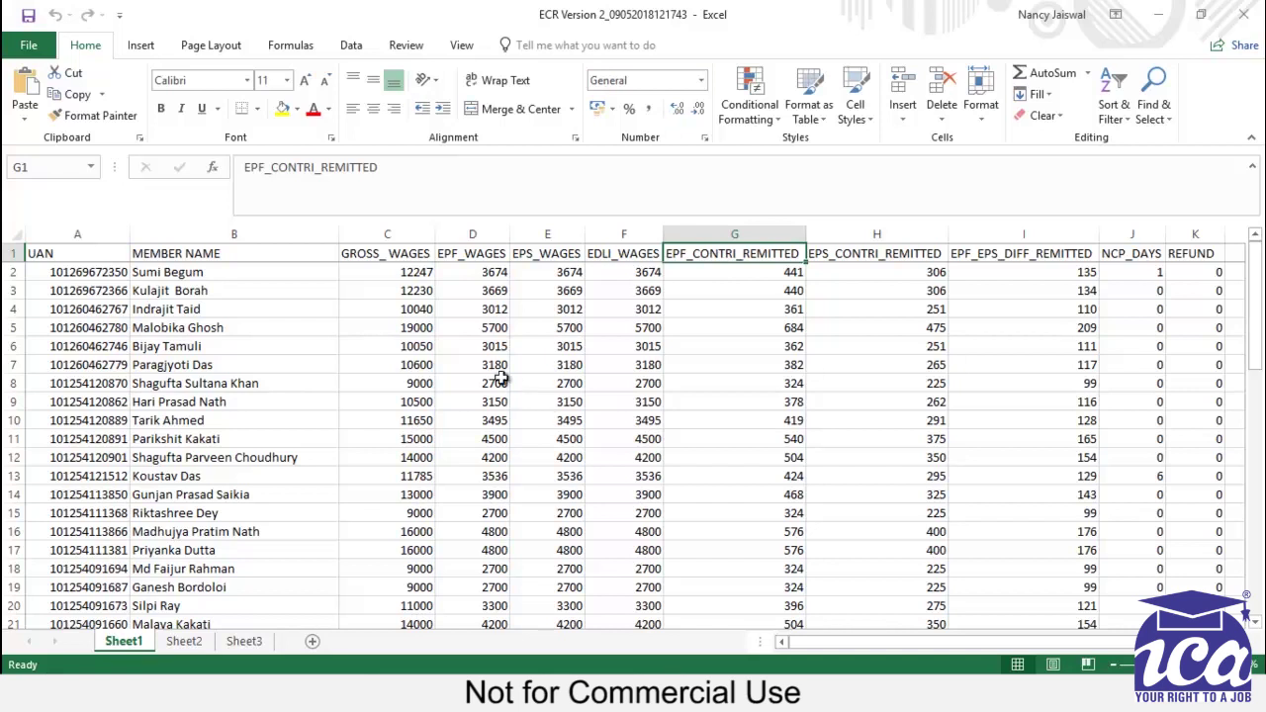
- Try Save As with CSV (Comma delimited) format, then cancel the dialog
left_click(28, 47)
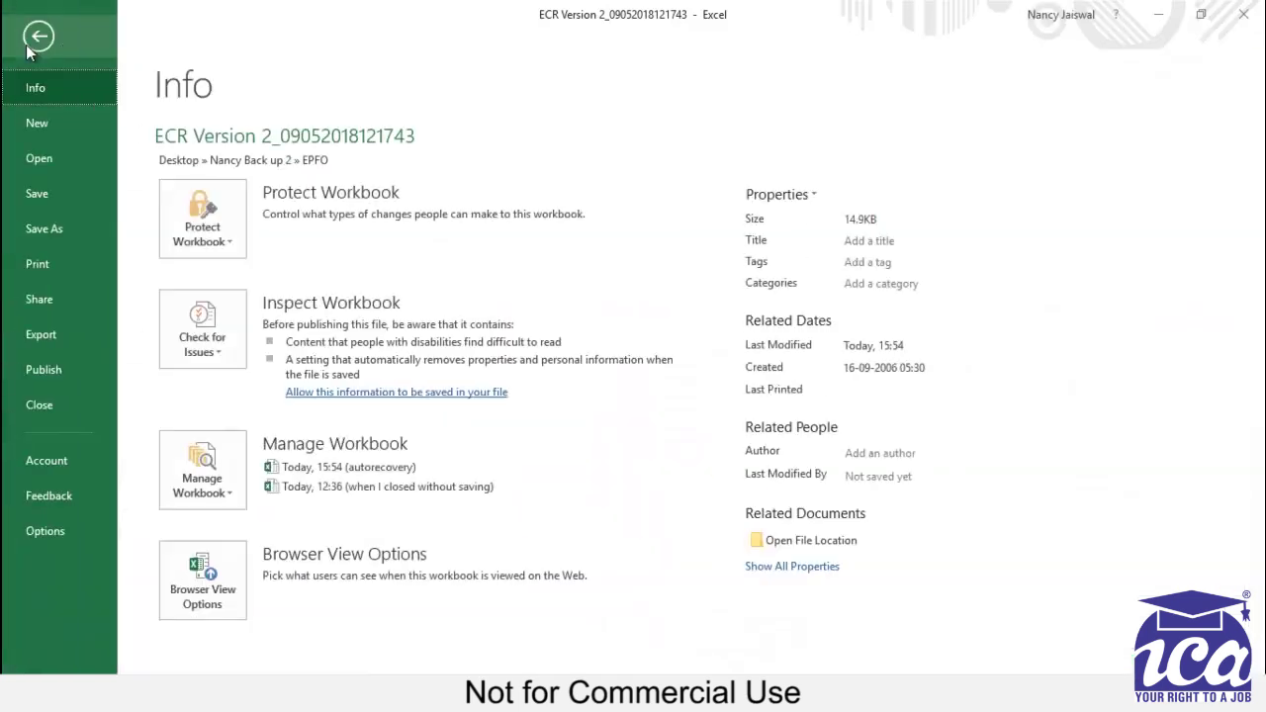
left_click(56, 231)
left_click(274, 434)
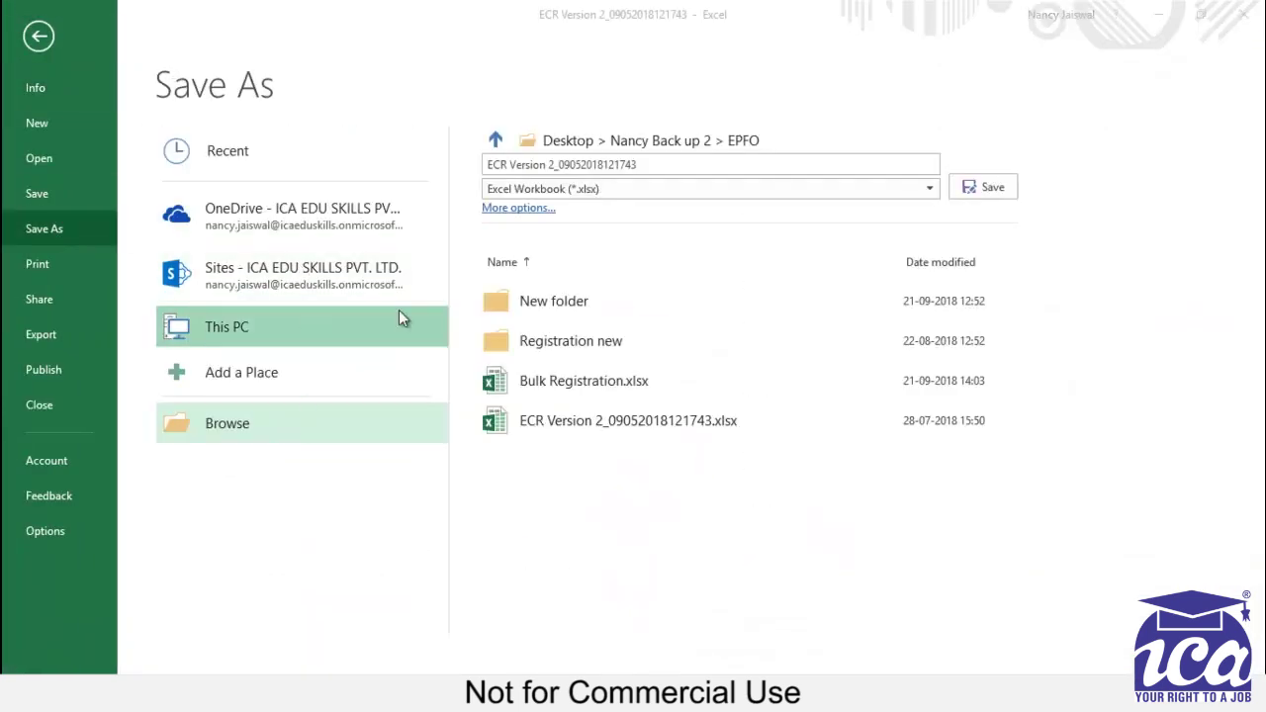
left_click(545, 340)
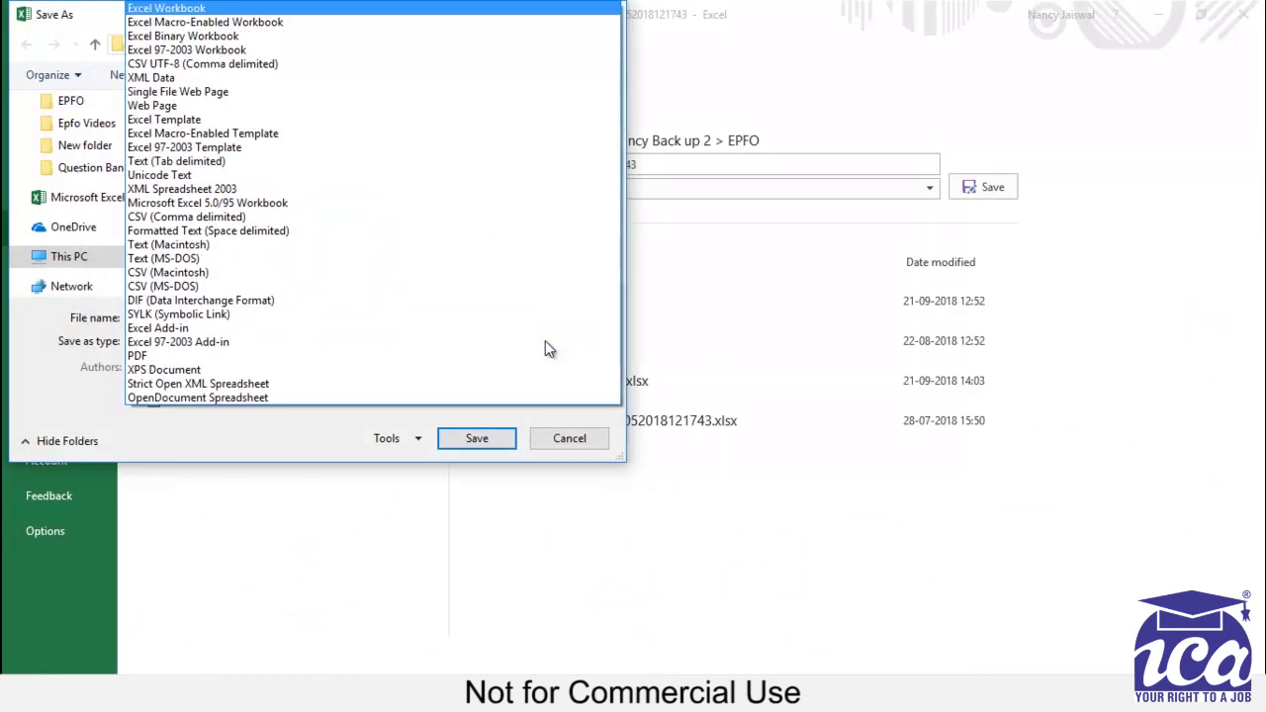
left_click(230, 218)
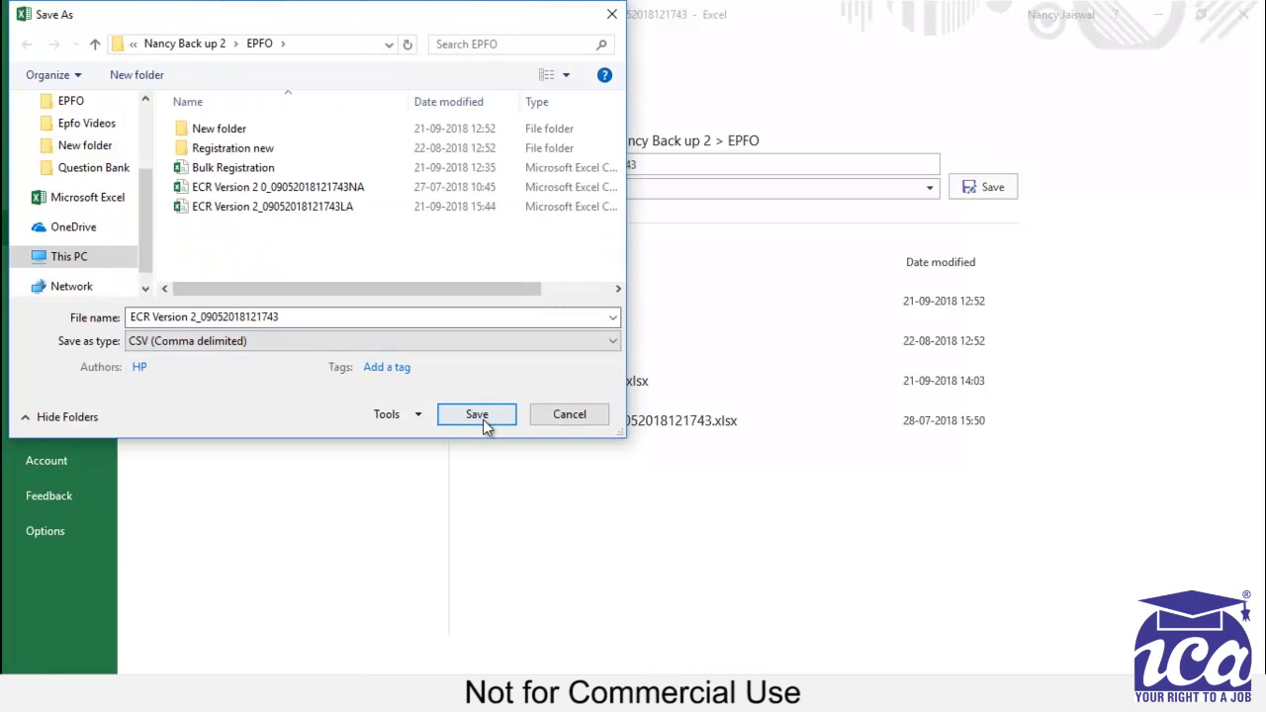
left_click(612, 14)
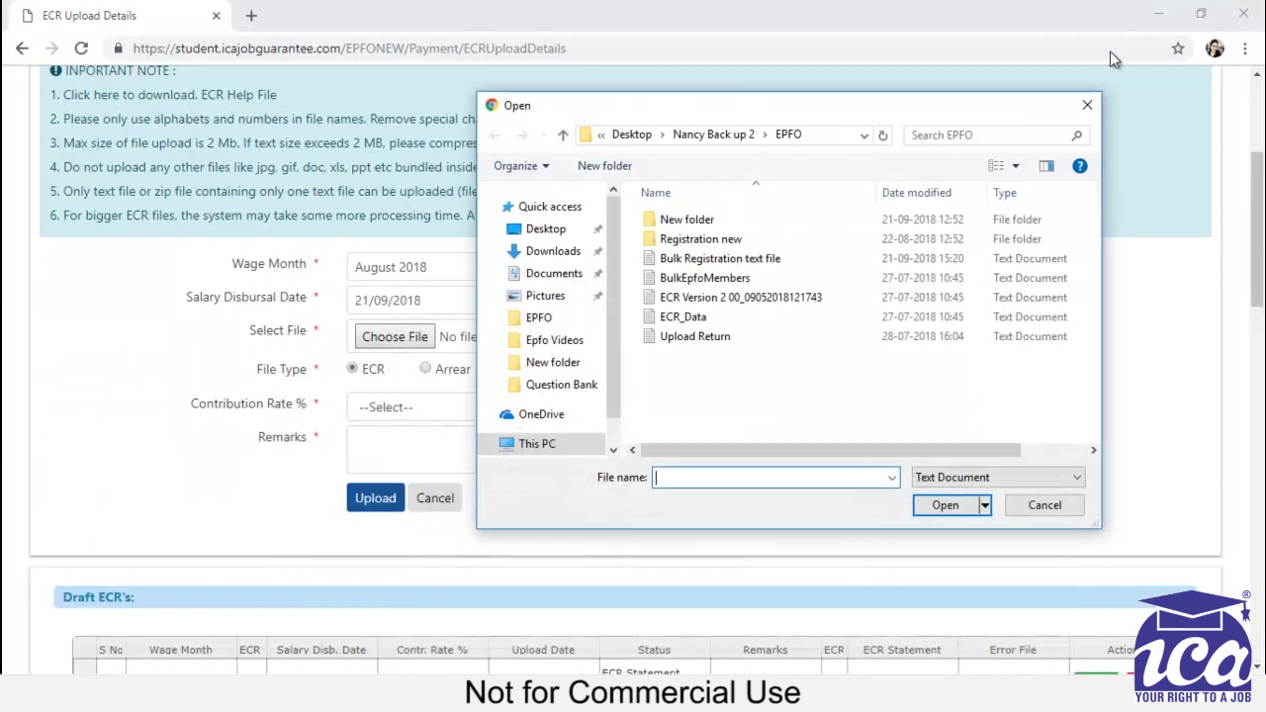
left_click(1157, 14)
left_click(612, 637)
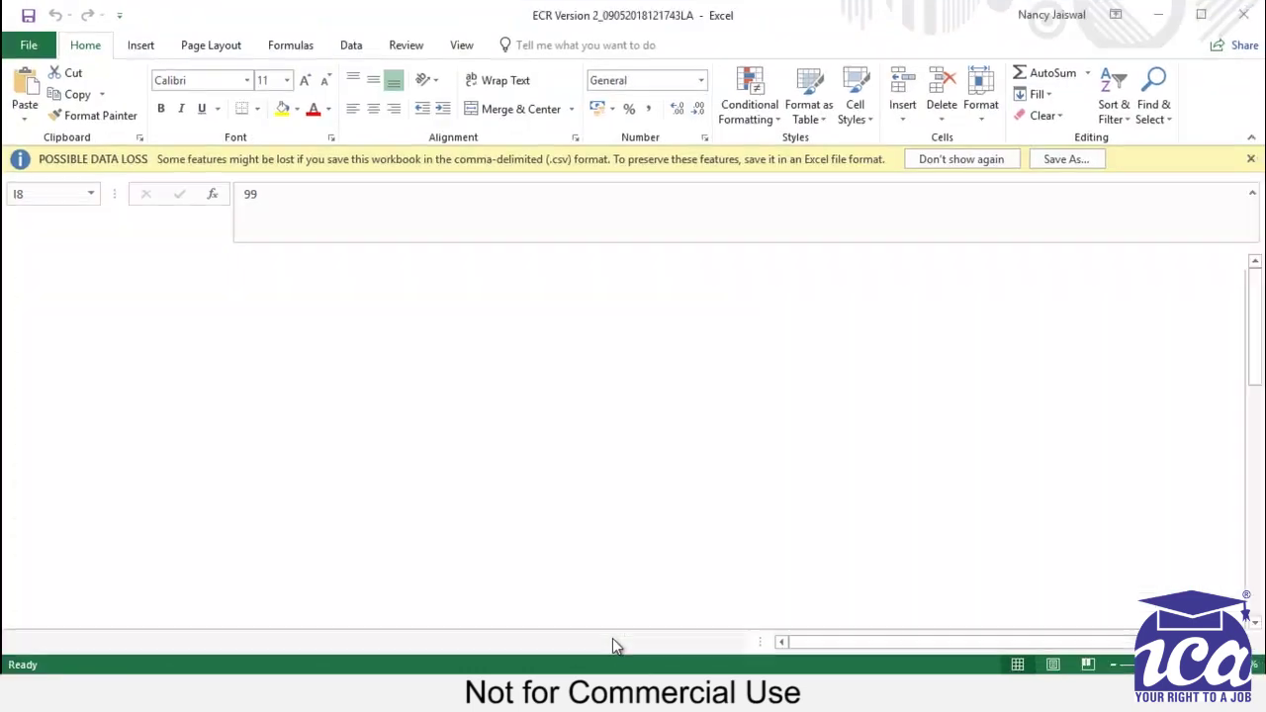
scroll(666, 325, "down", 1)
left_click(365, 336)
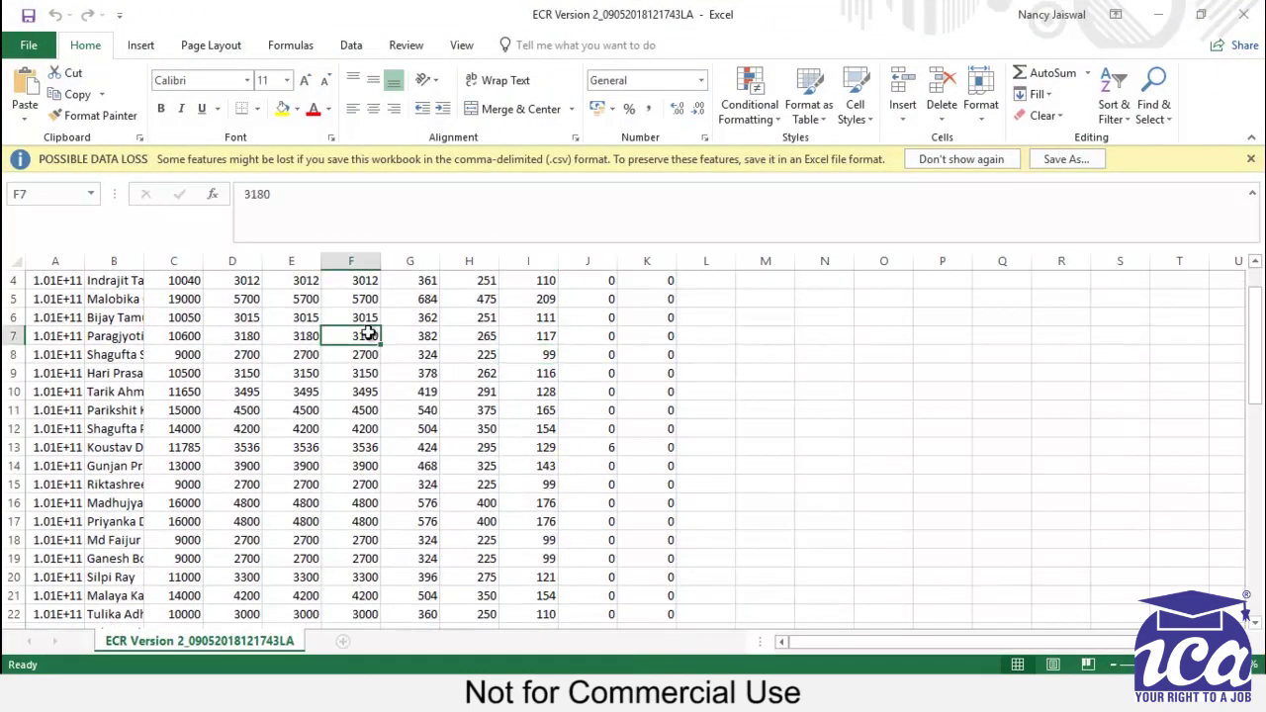
scroll(365, 333, "up", 1)
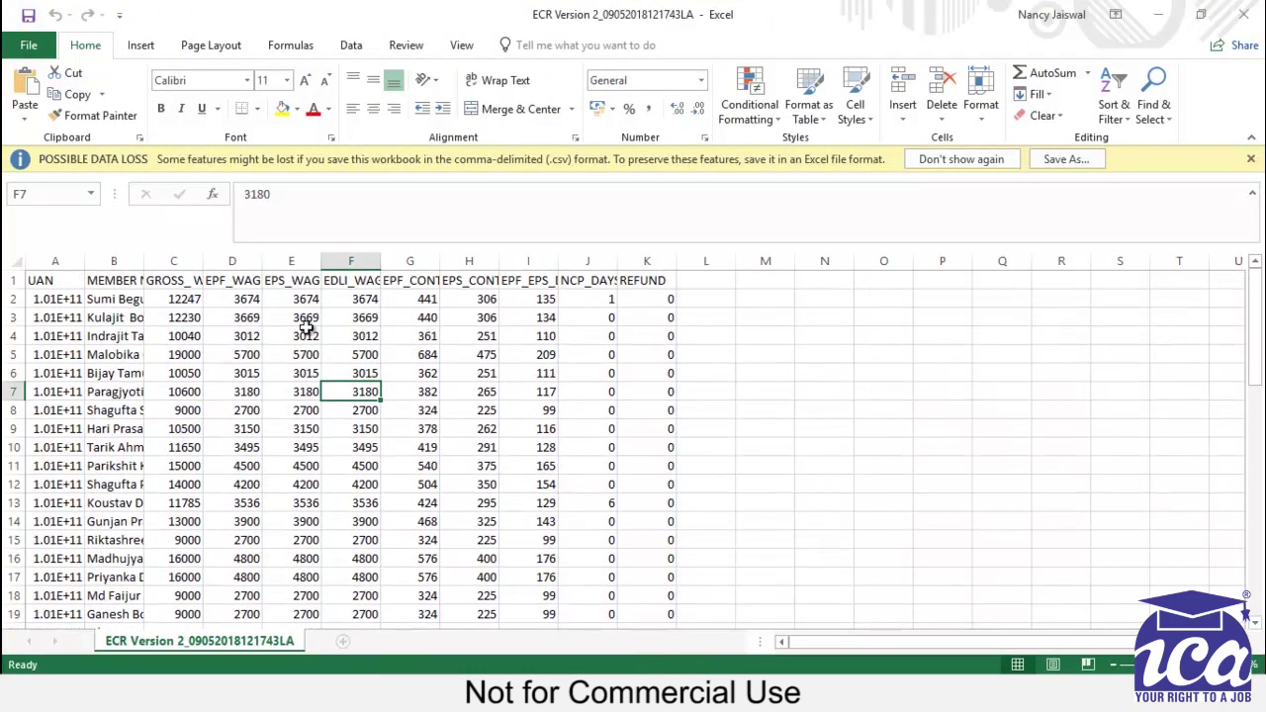
scroll(297, 431, "down", 1)
scroll(297, 431, "down", 3)
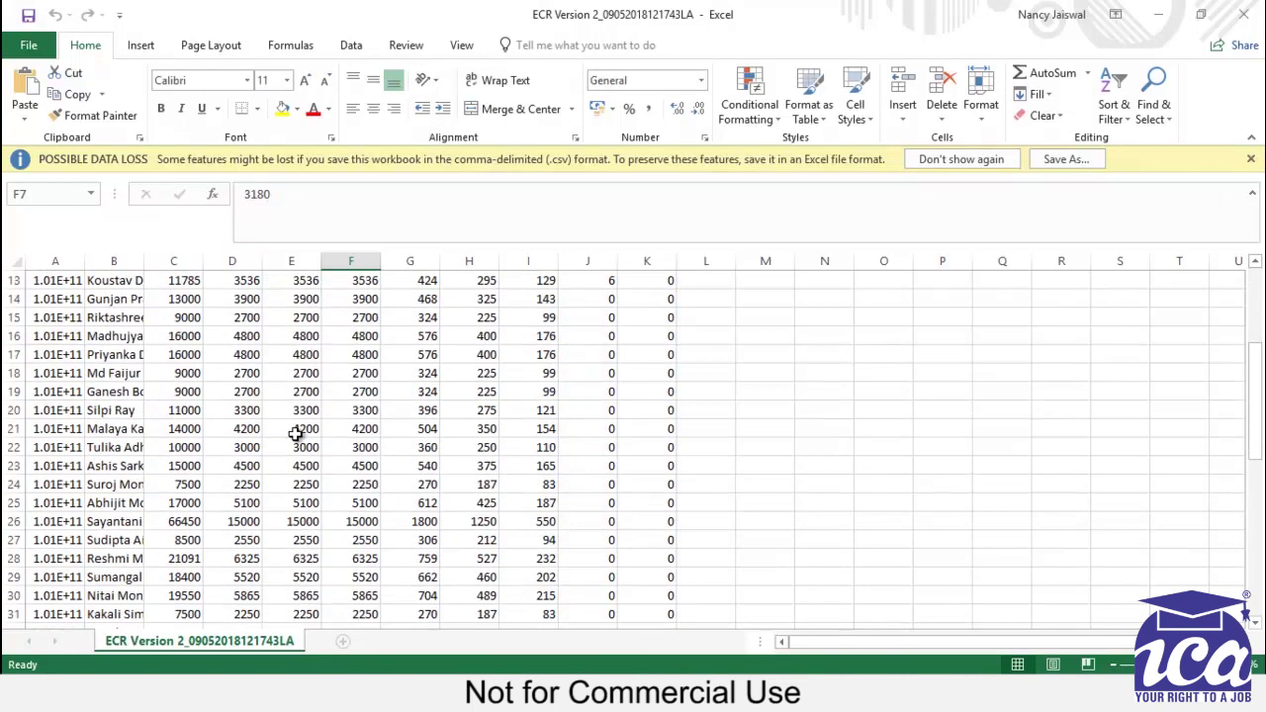
left_click(1157, 13)
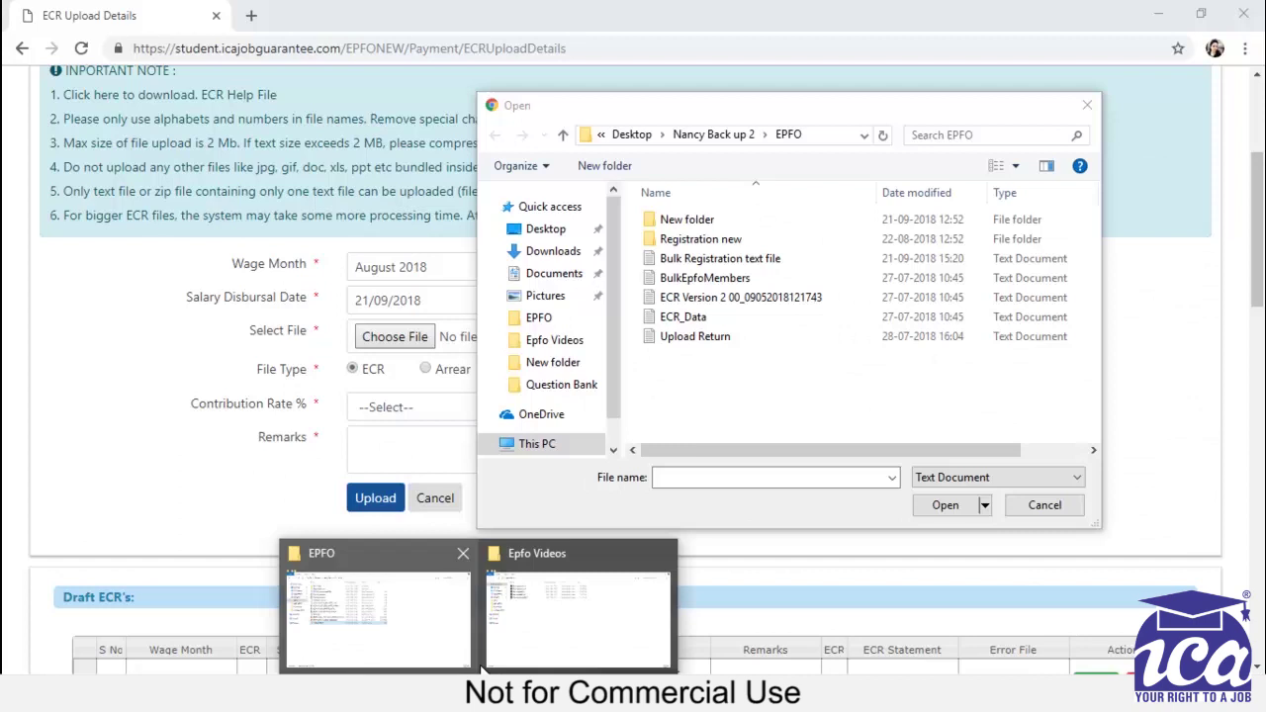
left_click(443, 638)
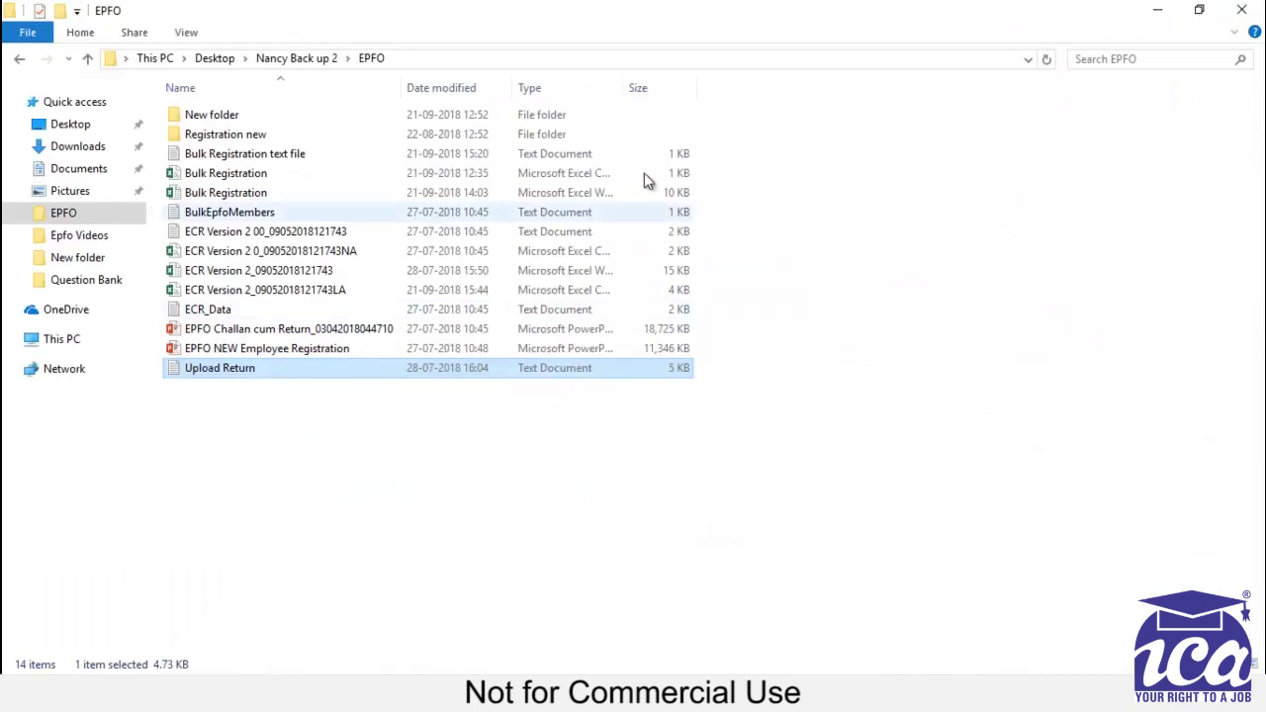
right_click(229, 289)
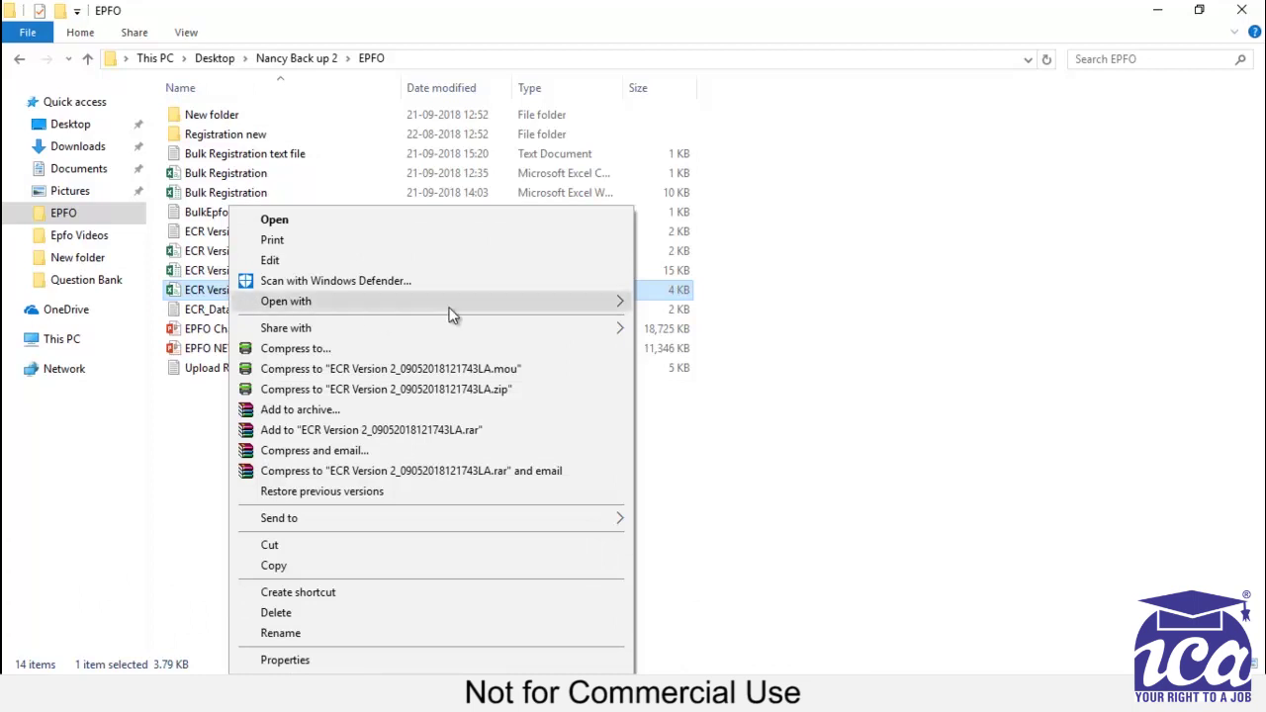
mouse_move(474, 302)
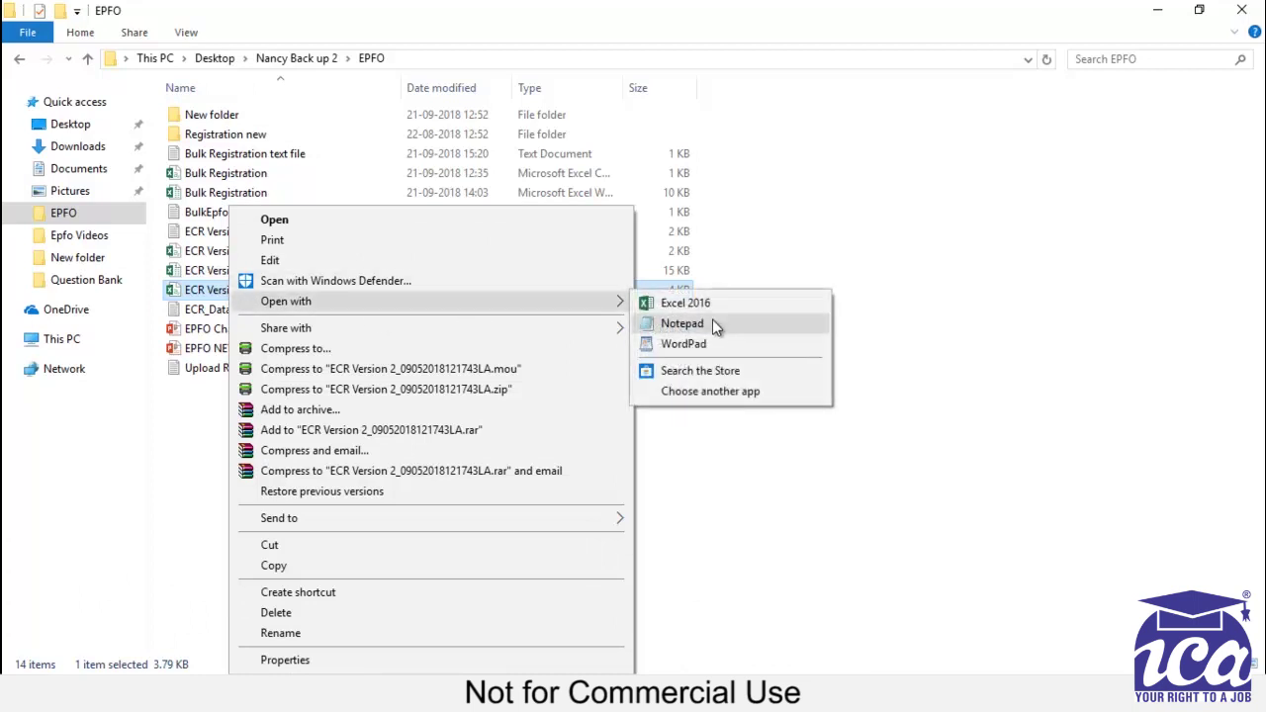
left_click(712, 322)
- Maximize Notepad and delete the CSV header line
left_click(1084, 194)
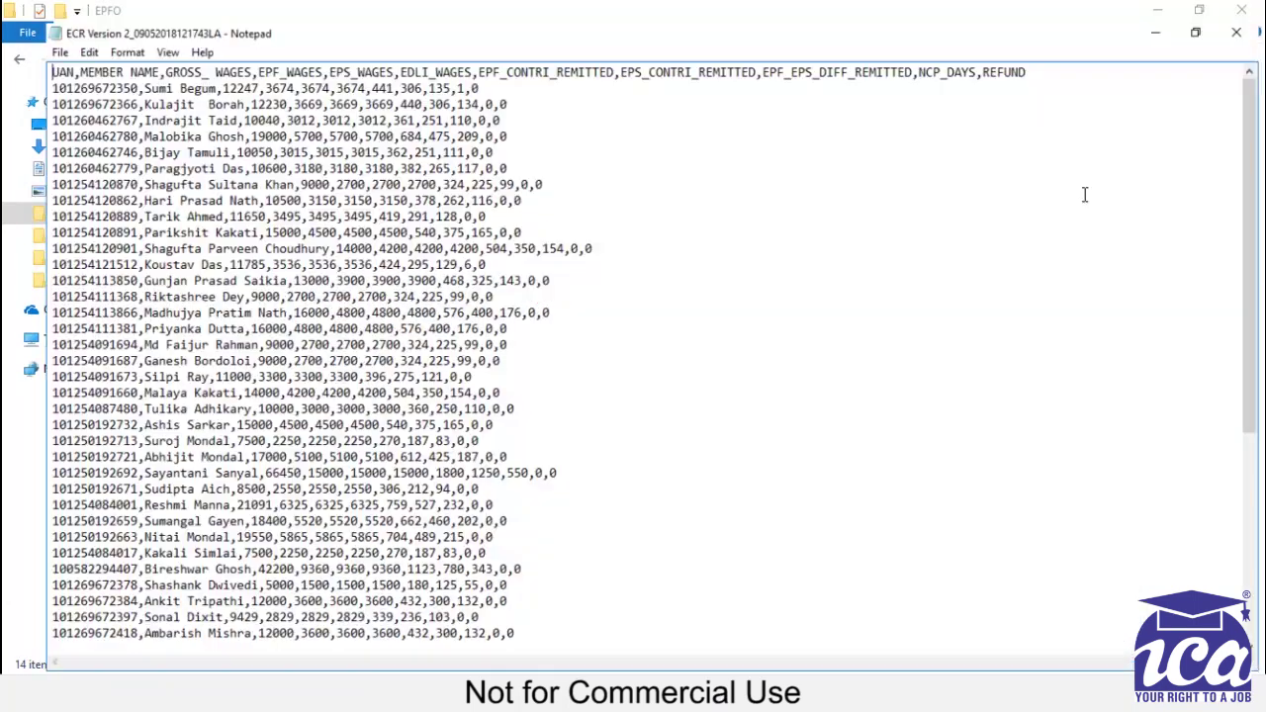
left_click_drag(1034, 52, 4, 58)
key("Delete")
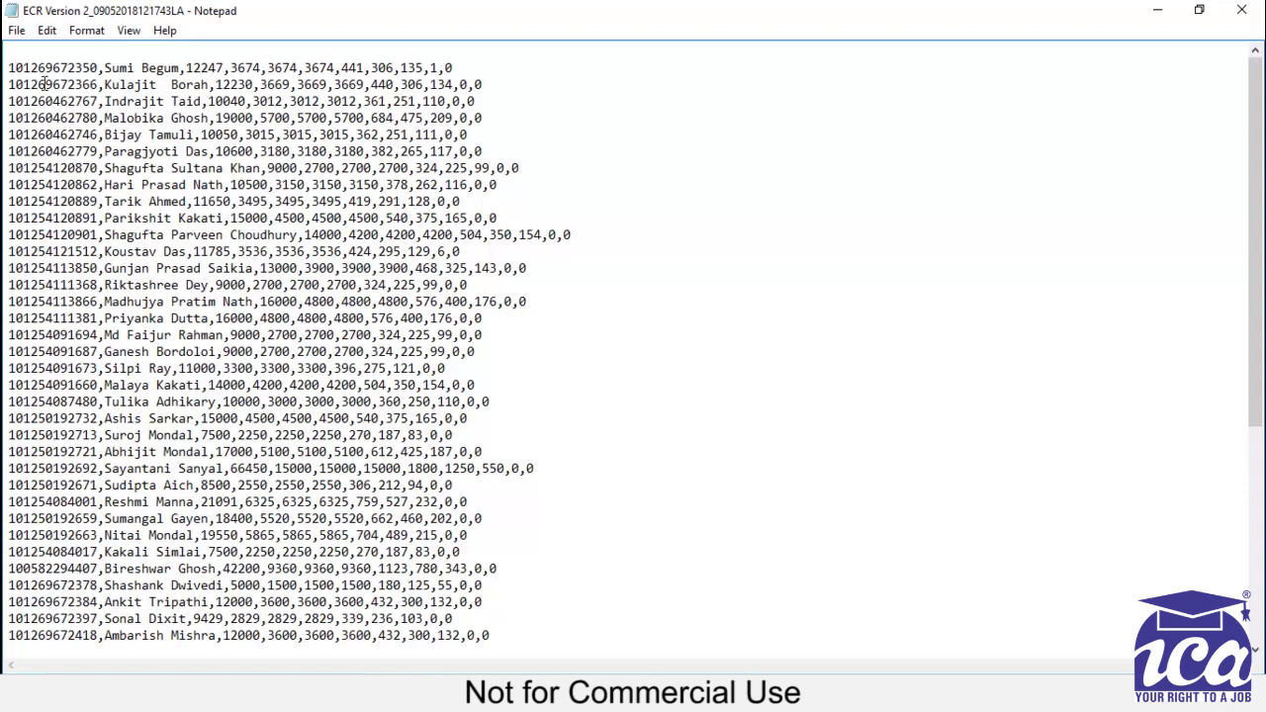
key("BackSpace")
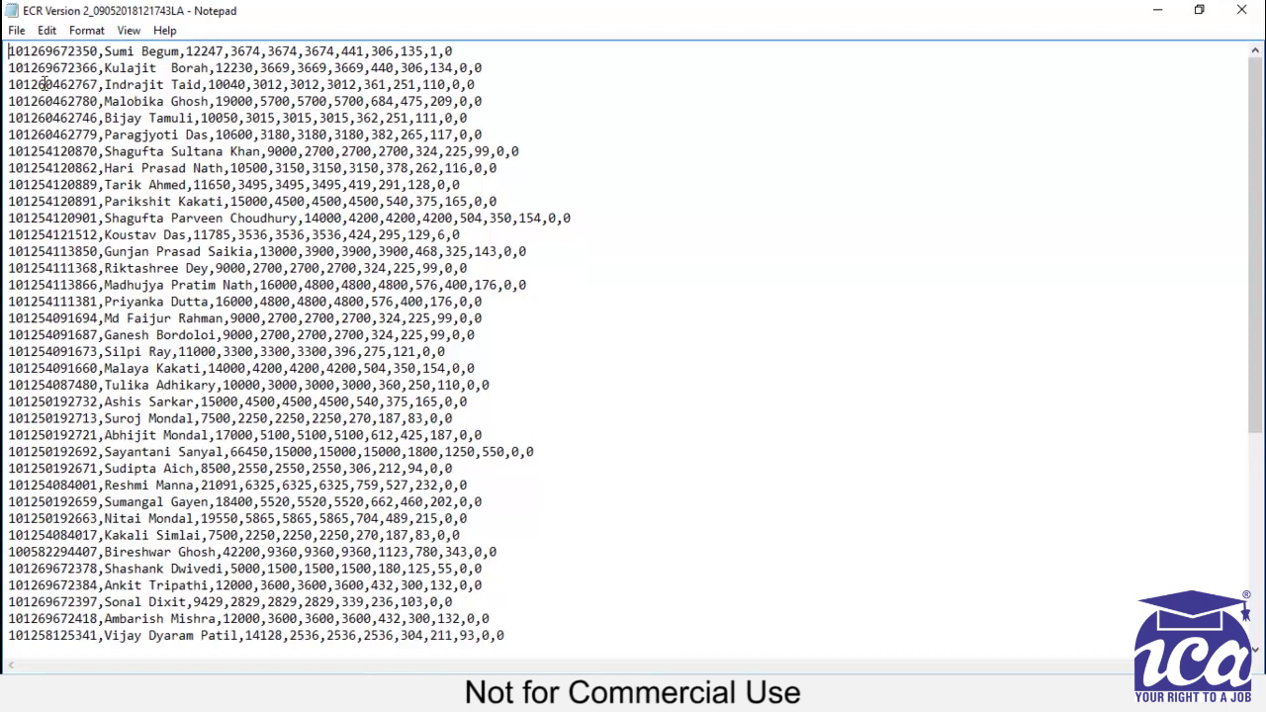
- Replace every comma in the data with #~# using Replace All
key("ctrl+h")
type(",")
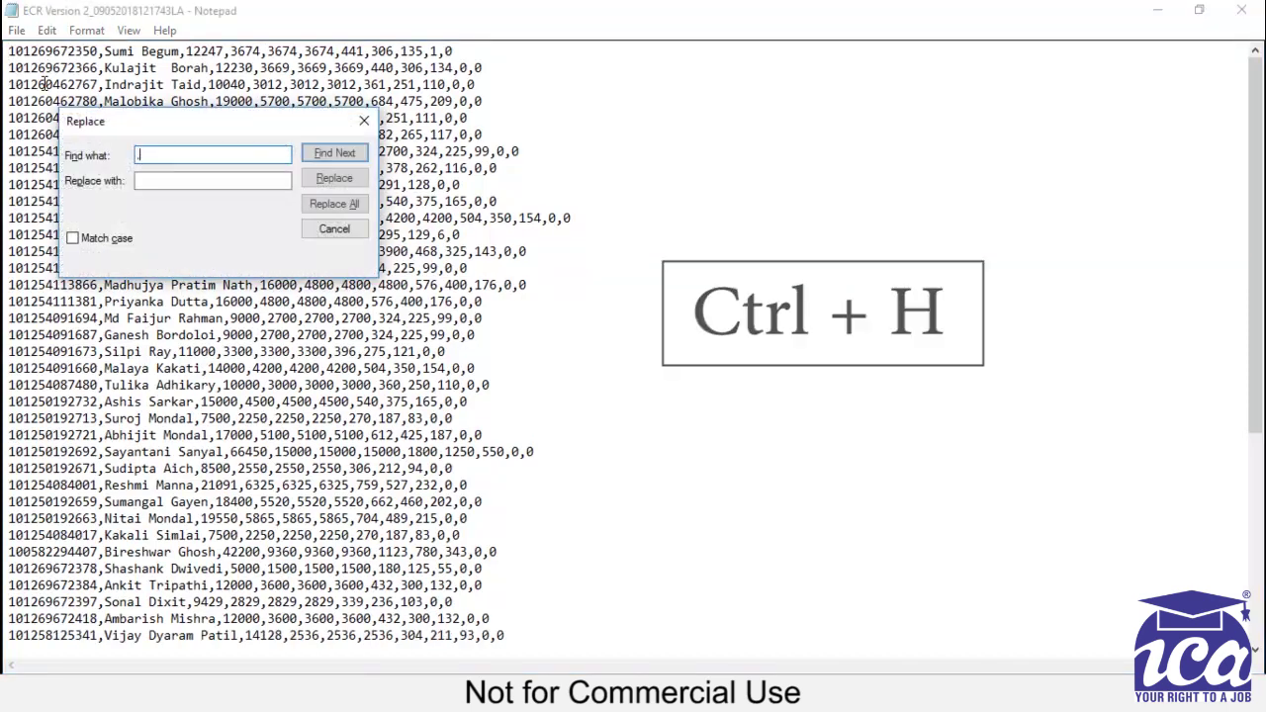
left_click(163, 181)
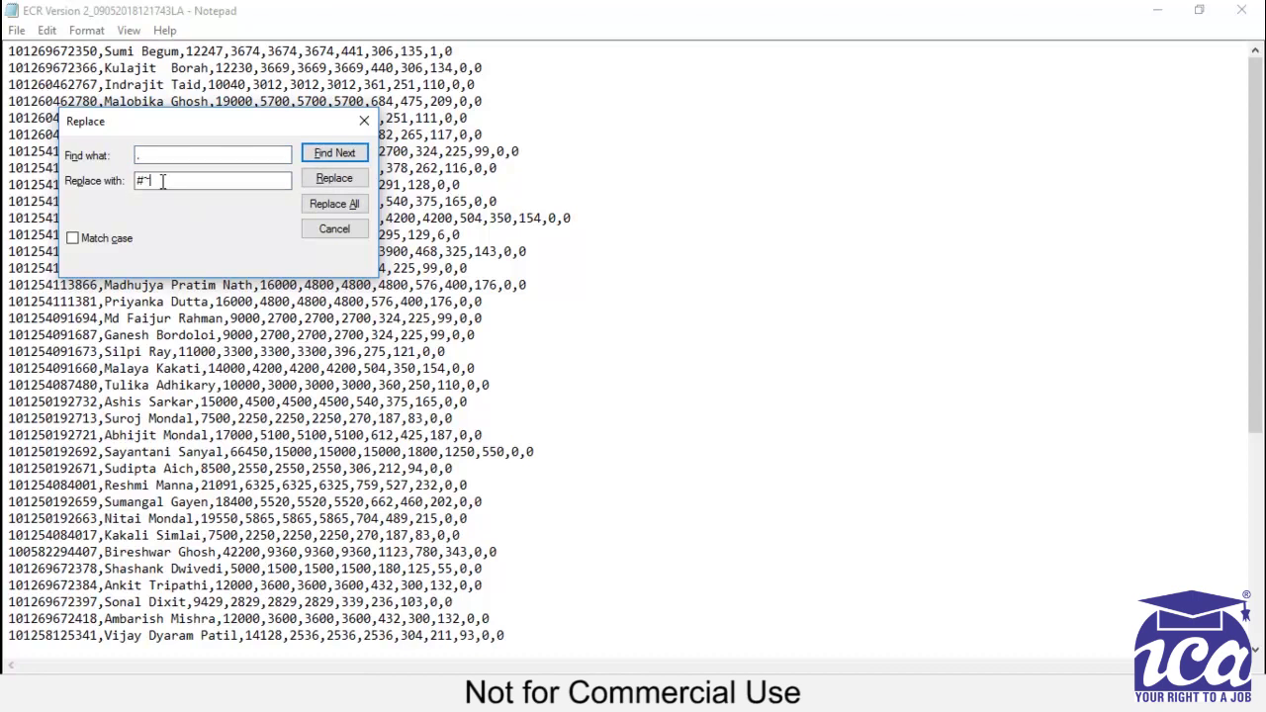
left_click(330, 204)
left_click_drag(304, 124, 1063, 367)
scroll(405, 206, "down", 3)
scroll(404, 208, "down", 4)
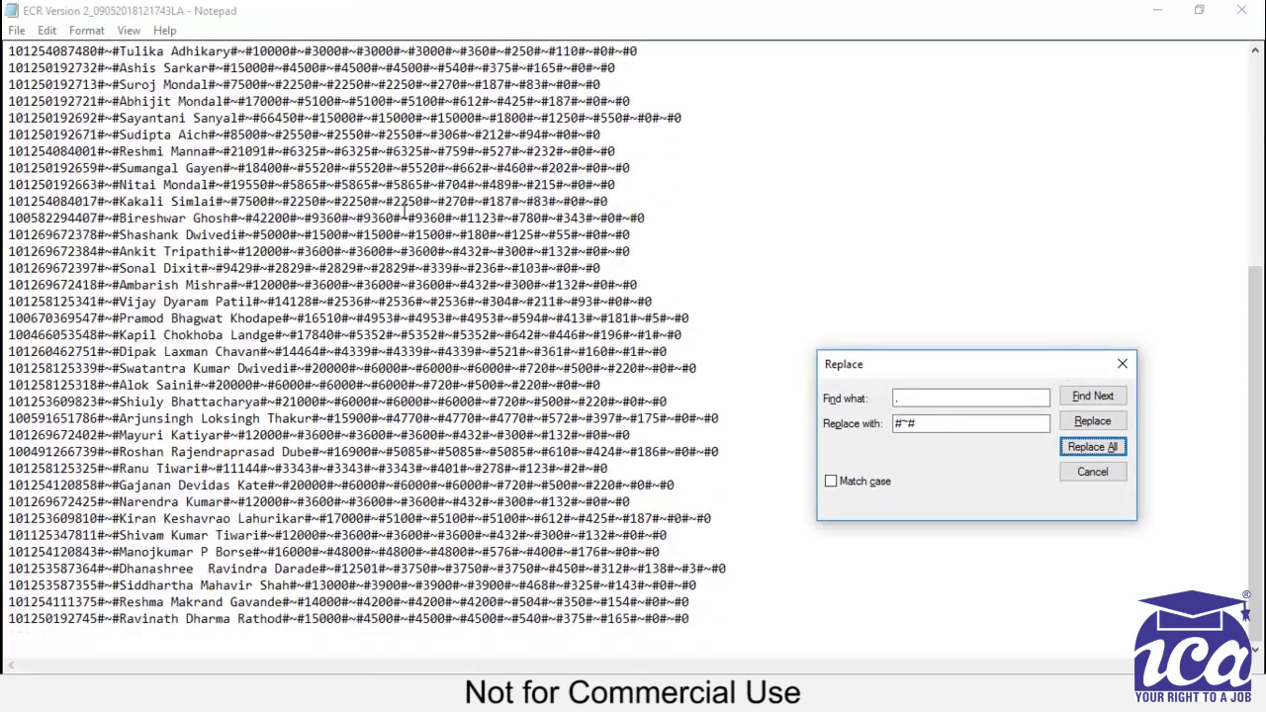
scroll(404, 213, "up", 7)
left_click(1121, 364)
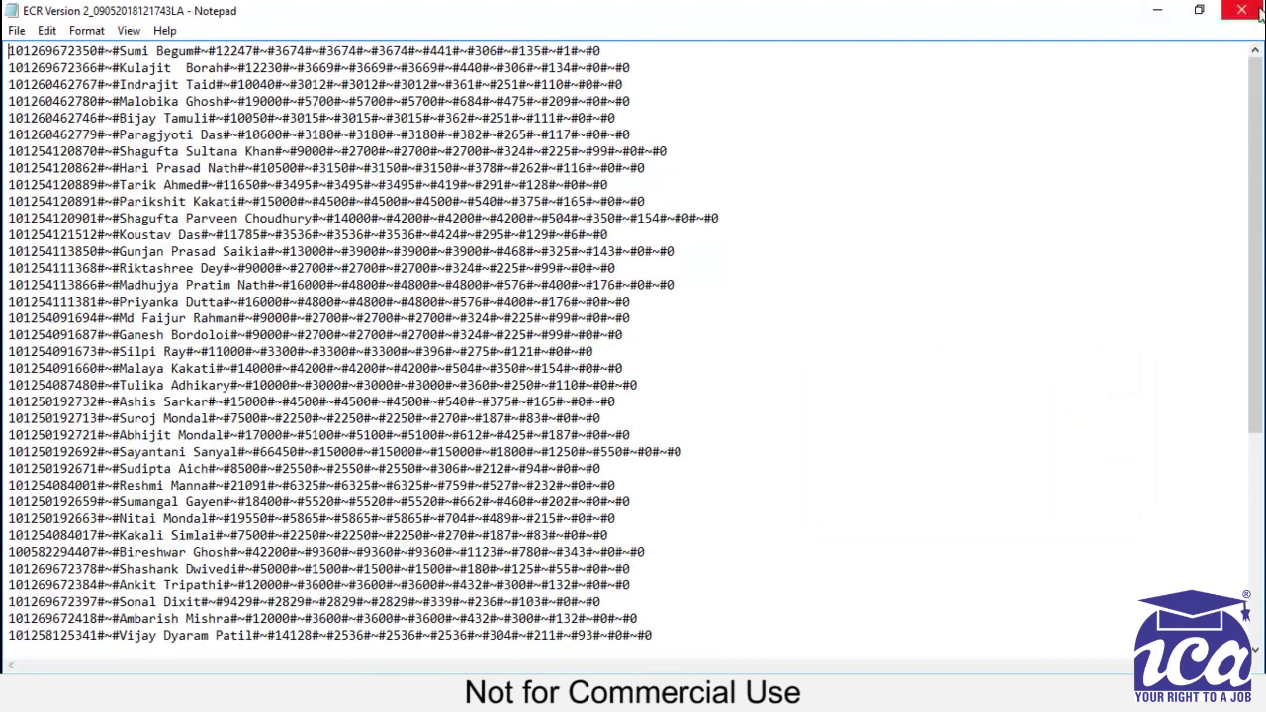
- Check the Upload Return text file, then return to the portal's file chooser
left_click(1157, 10)
double_click(219, 367)
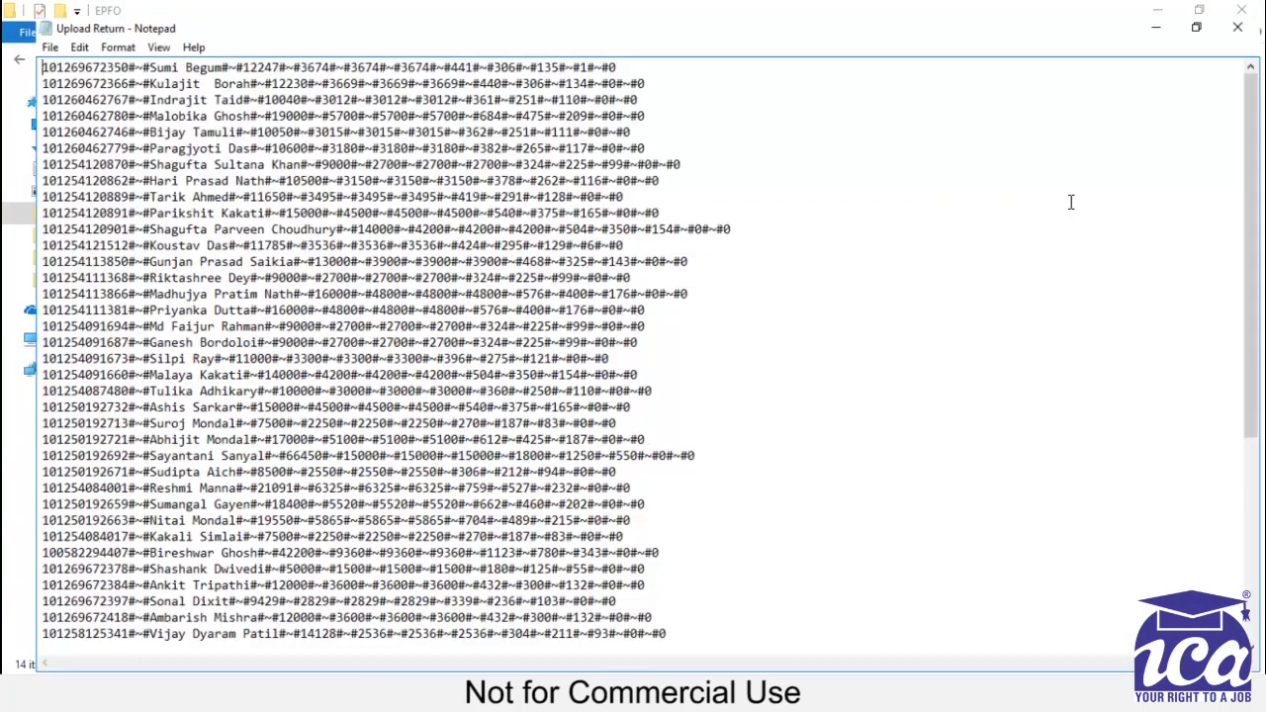
key("super+Up")
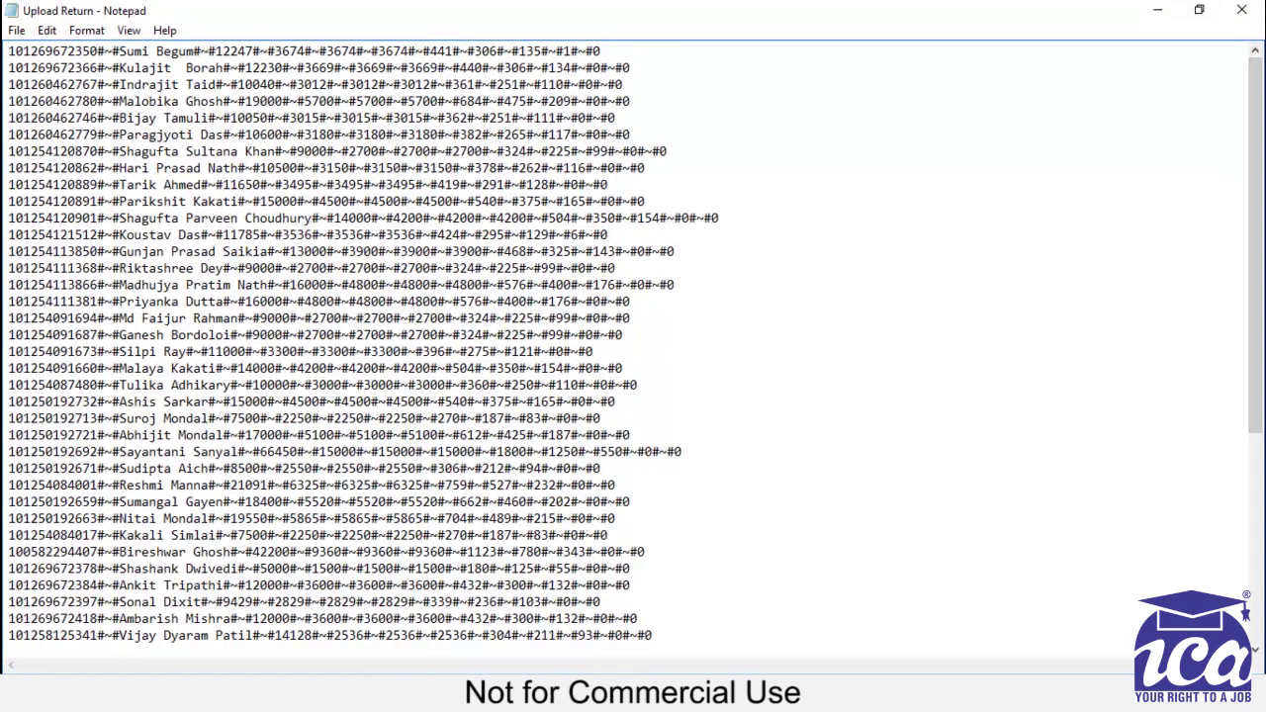
key("alt+Tab")
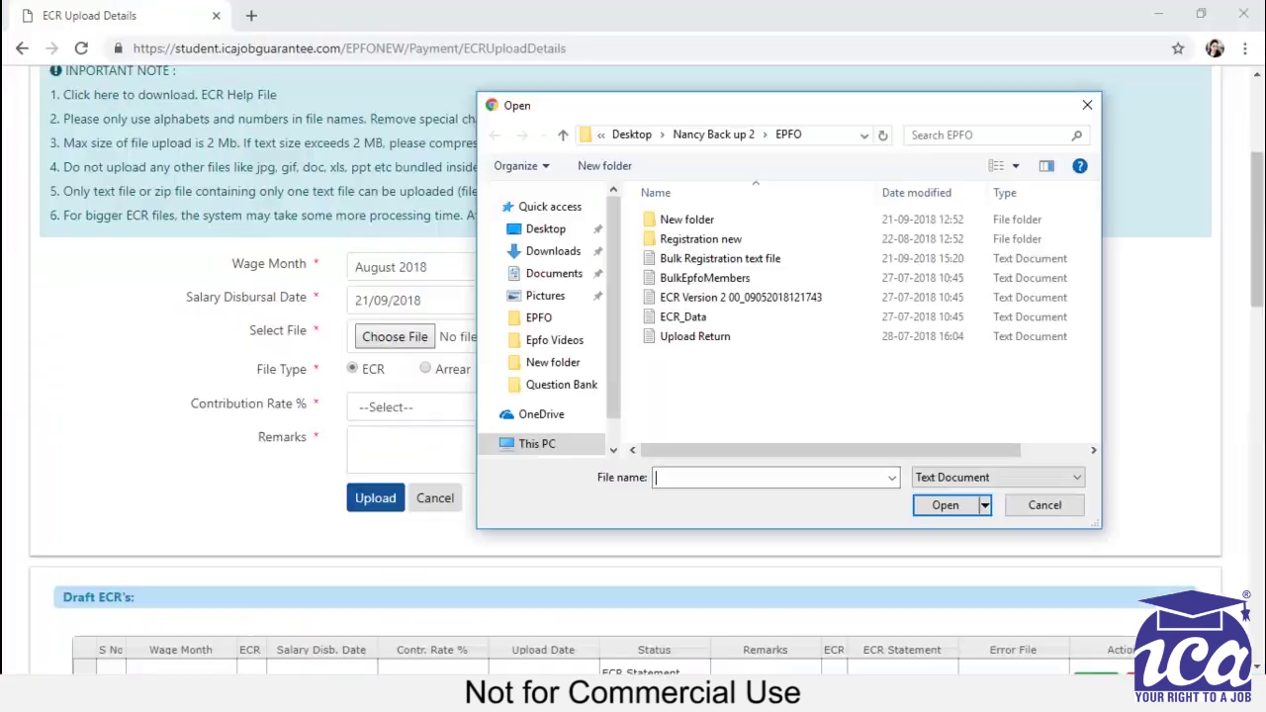
- Choose Upload Return.txt as the ECR file
left_click(1085, 106)
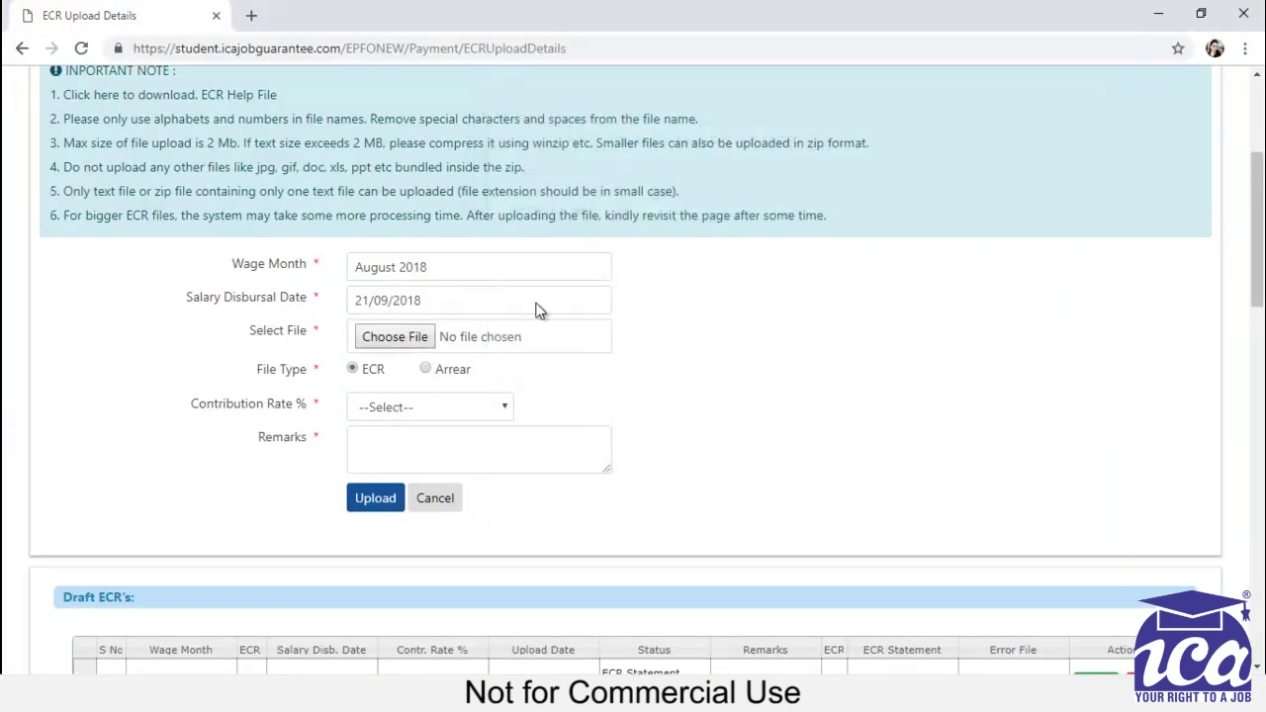
left_click(376, 345)
left_click(707, 339)
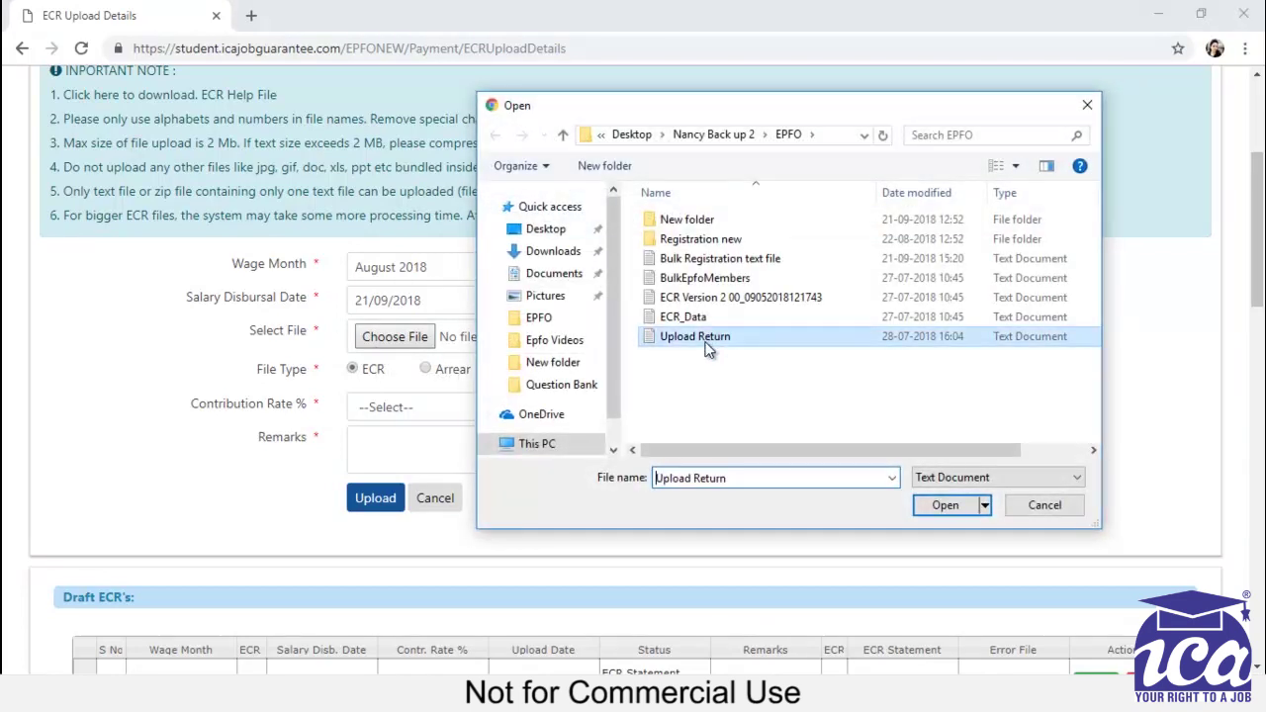
left_click(946, 509)
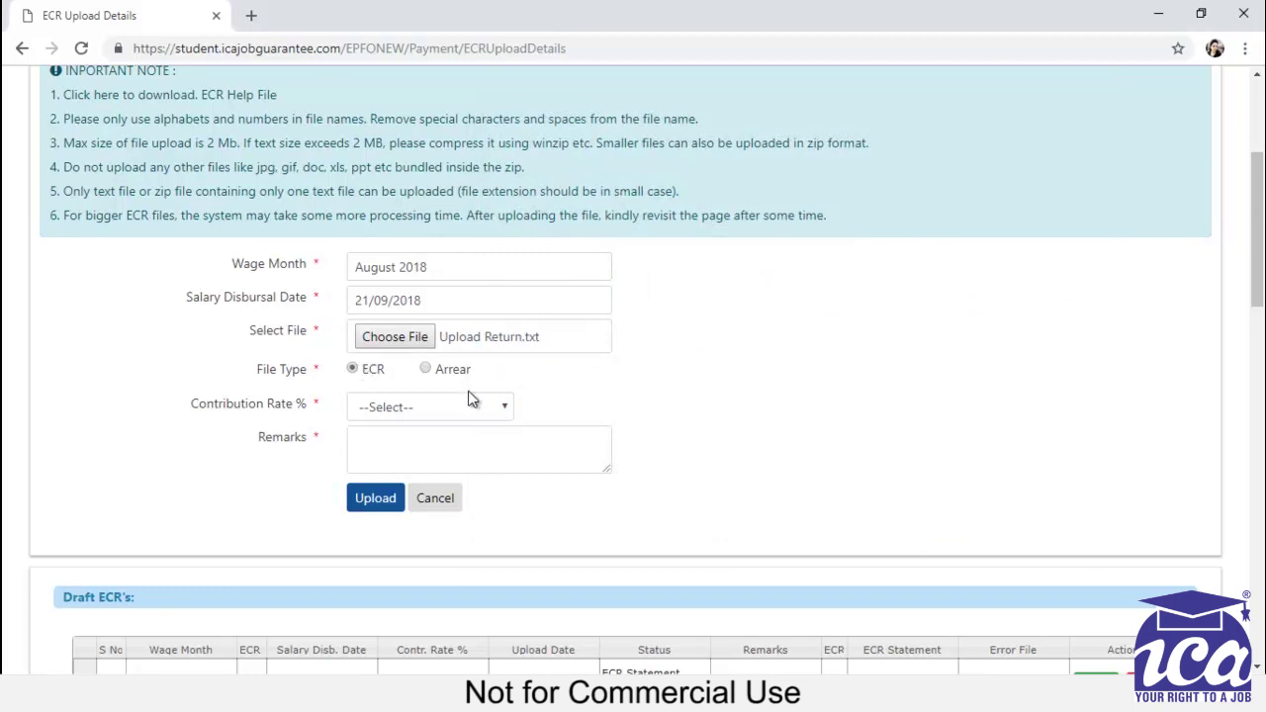
- Set contribution rate 12%, enter remark '(SA)August payment', and upload the ECR
left_click(495, 414)
left_click(414, 652)
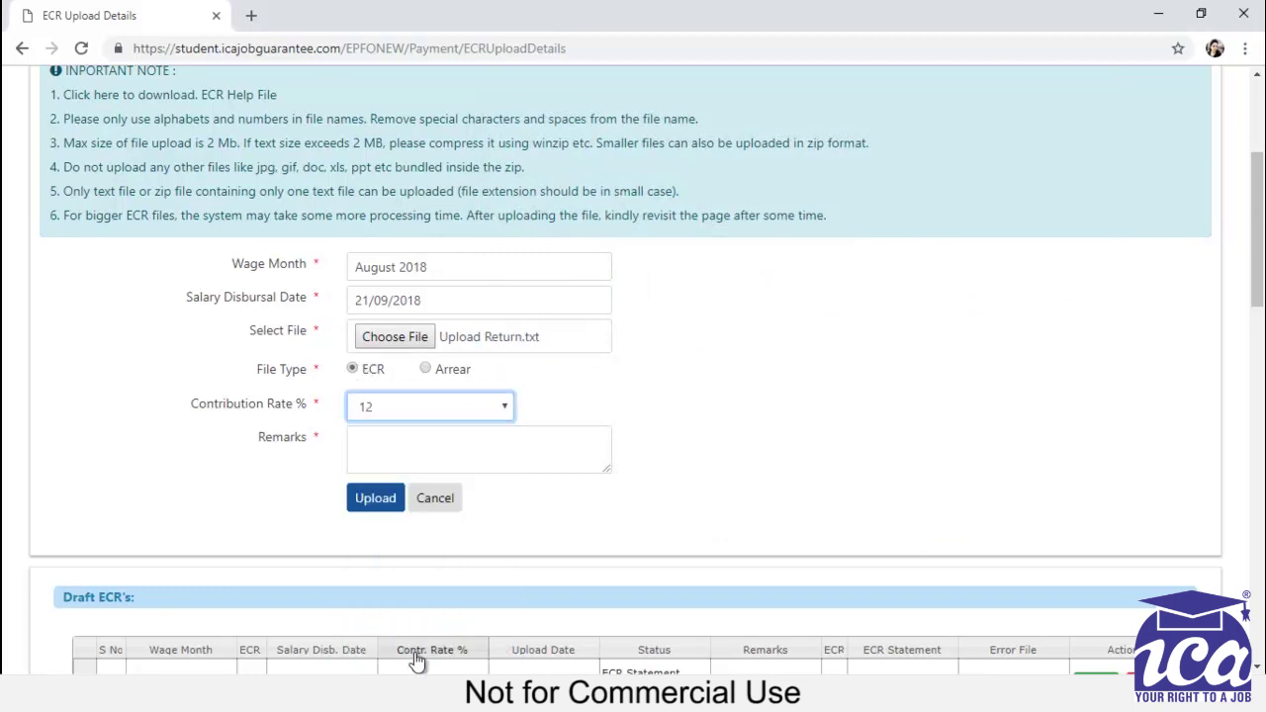
left_click(420, 440)
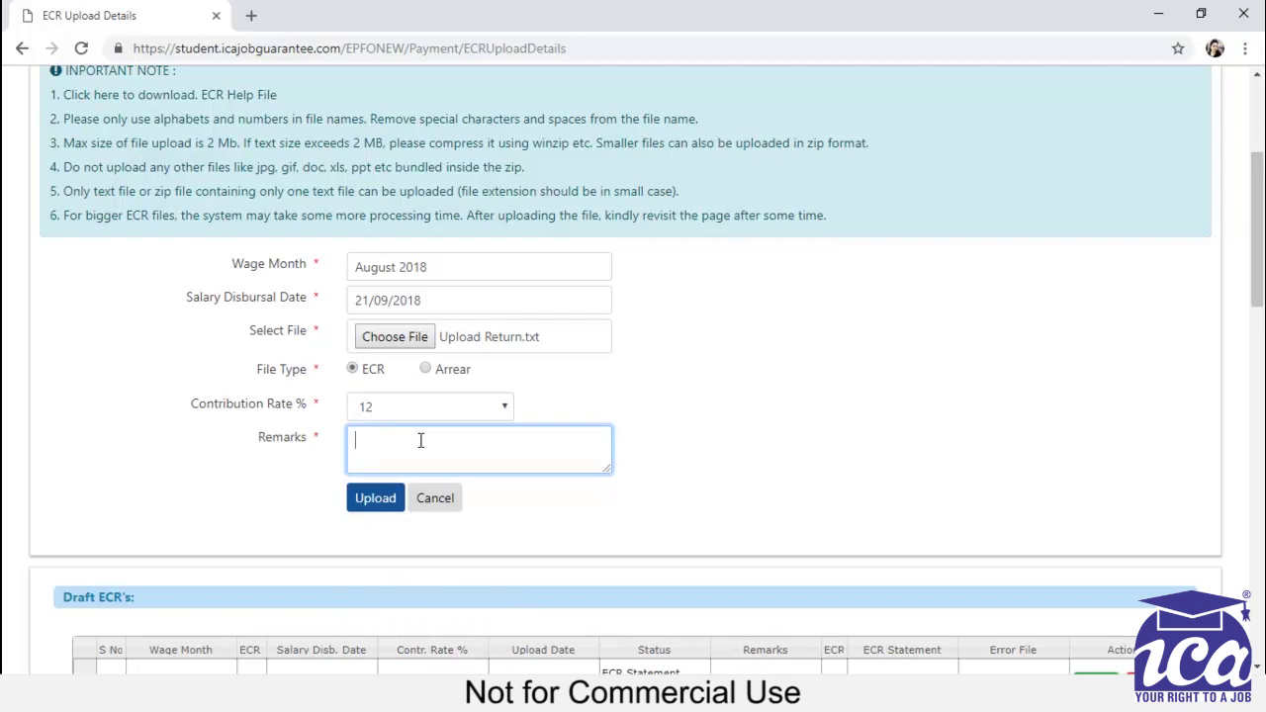
type("SA(")
key("BackSpace")
key("BackSpace")
key("BackSpace")
type("(SA)August payment")
left_click(366, 498)
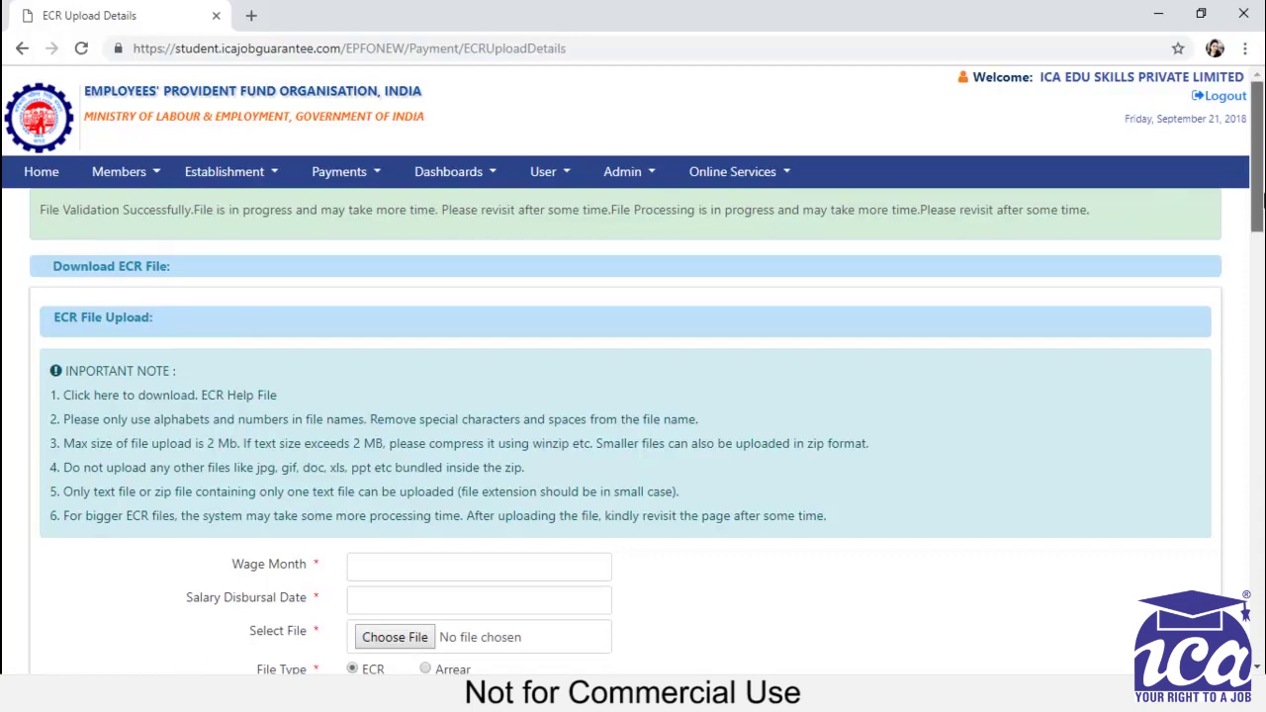
- Review the validation message and return to the ECR Upload Details tab to see the August 2018 draft
left_click_drag(1257, 149, 1257, 343)
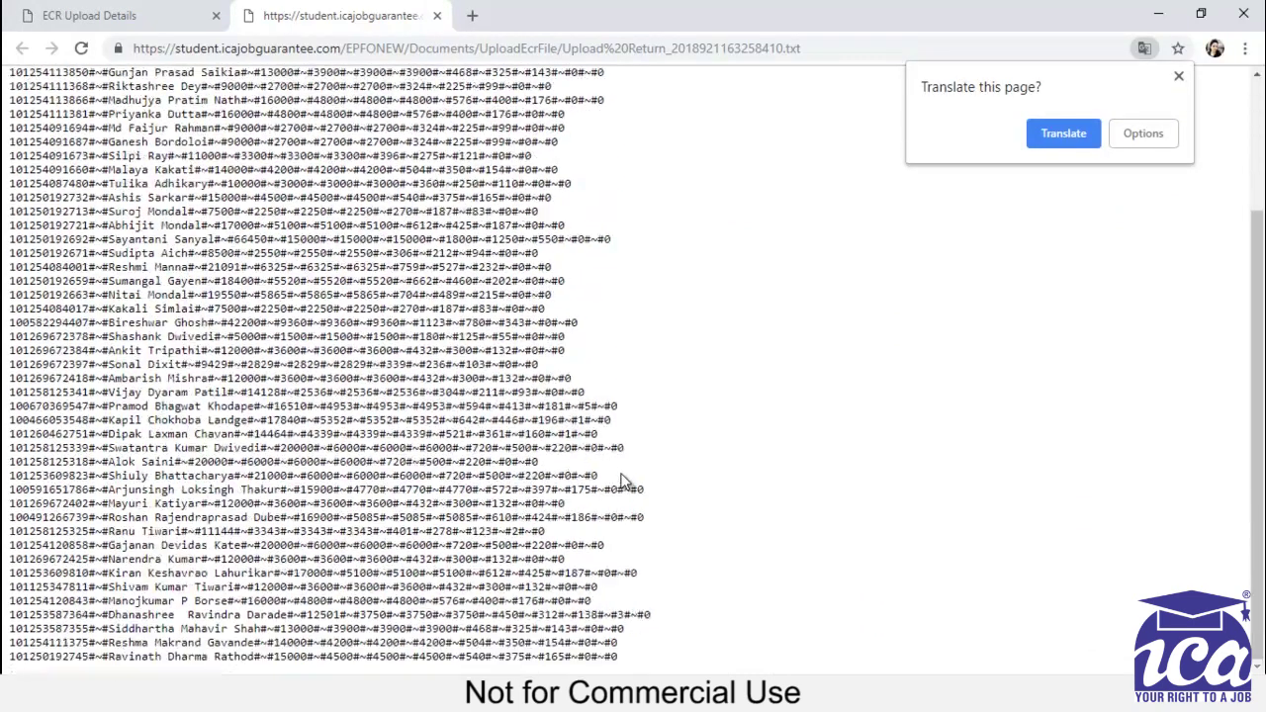
scroll(623, 482, "up", 5)
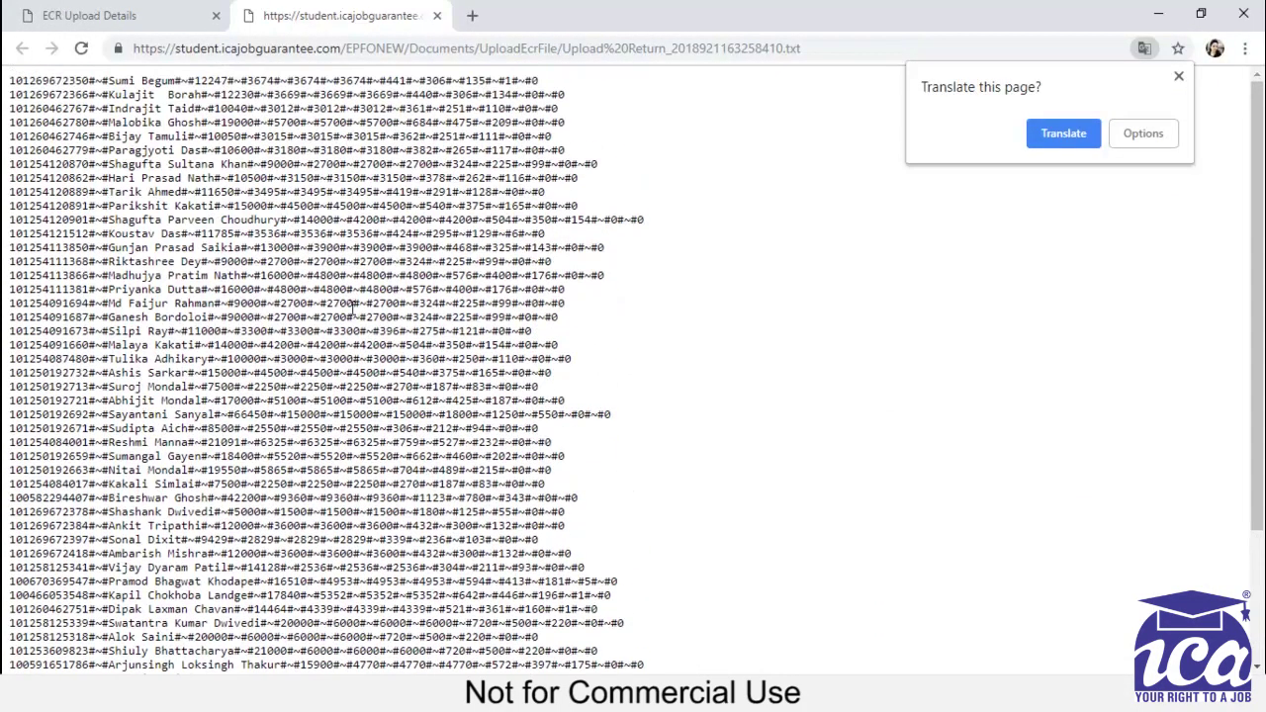
left_click(105, 17)
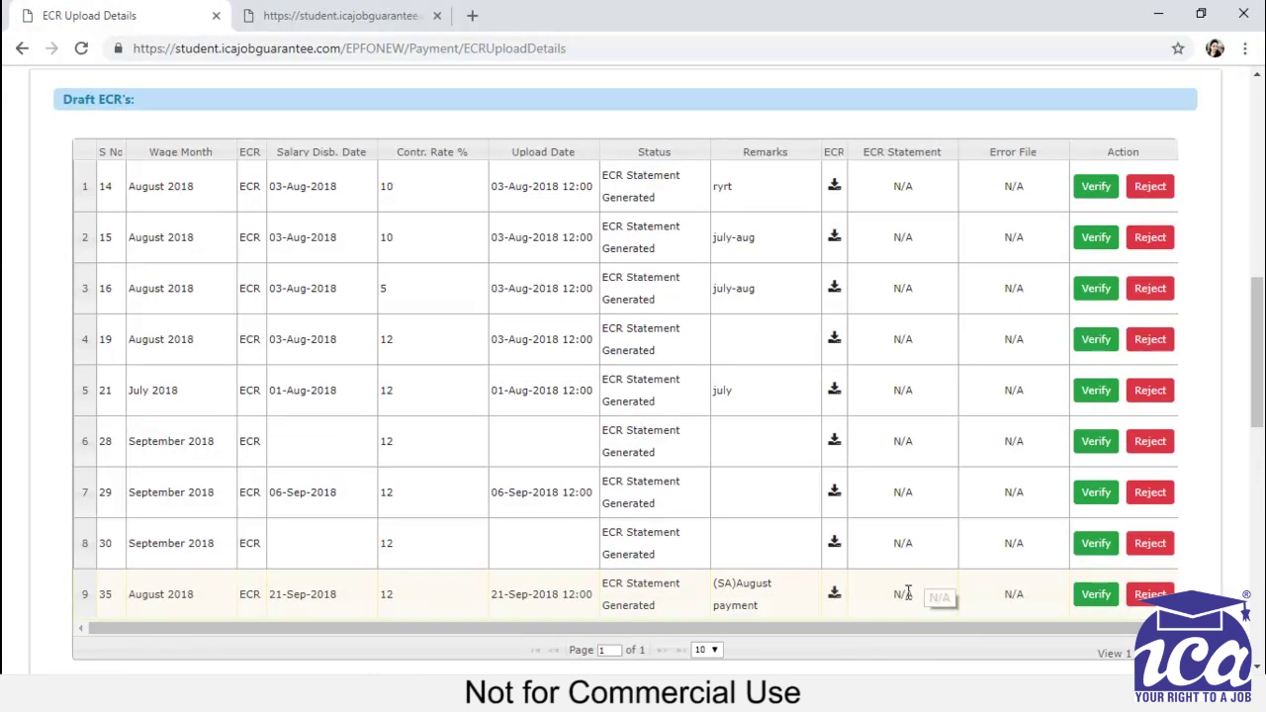
- Verify the August 2018 ECR in row 9 of Draft ECR's and confirm
left_click(1096, 595)
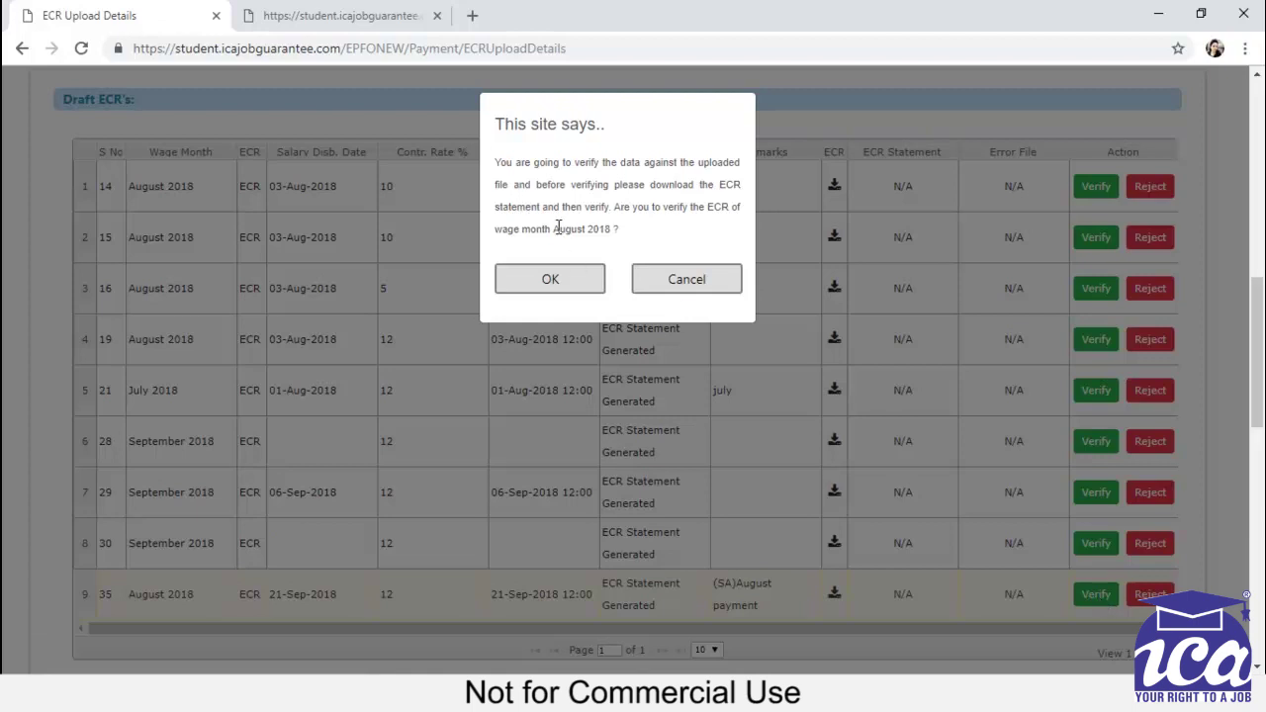
left_click_drag(558, 227, 663, 231)
left_click(663, 232)
left_click(550, 279)
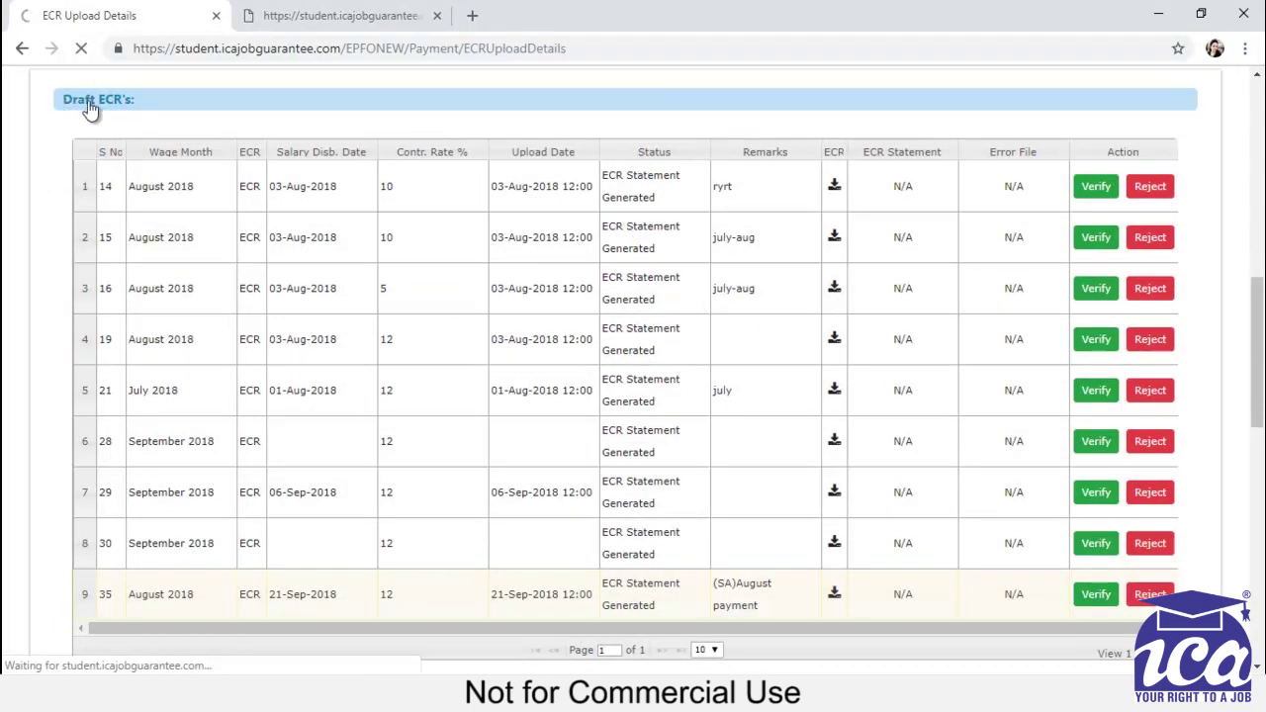
- Show page 2 of In-Process ECR's, where the August 2018 ECR is row 15, Verified
scroll(424, 353, "down", 10)
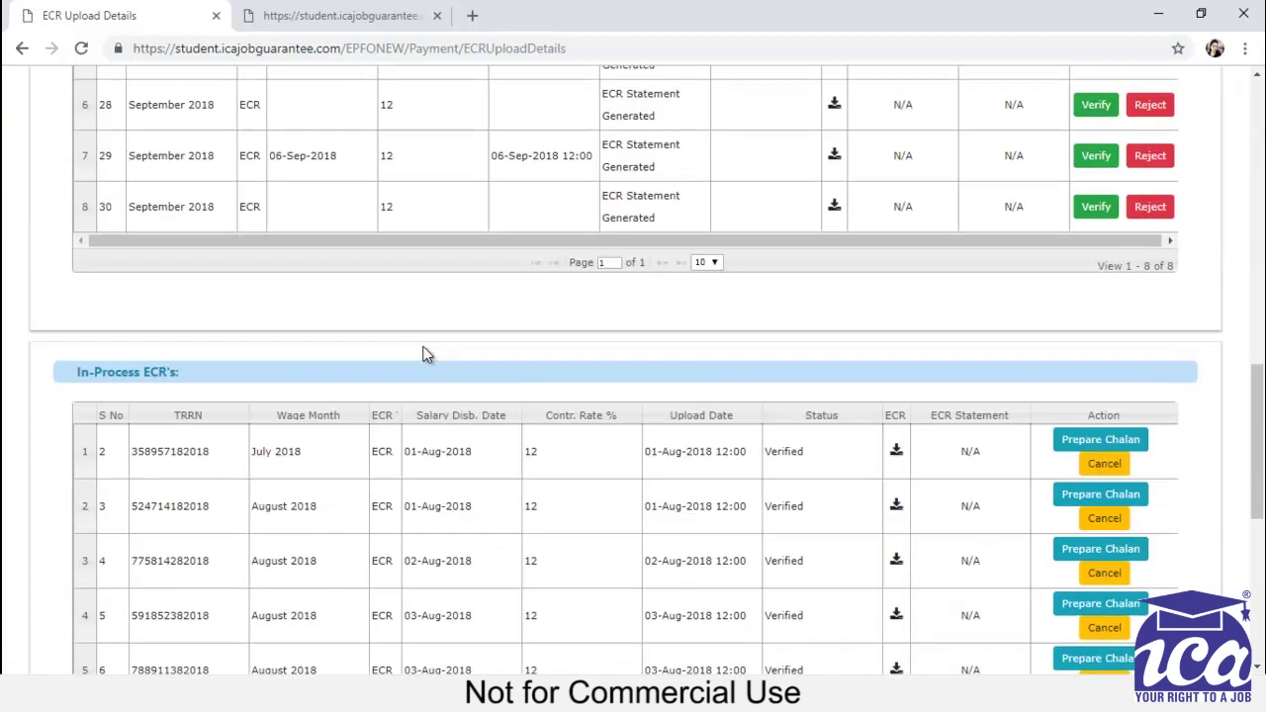
scroll(424, 353, "down", 2)
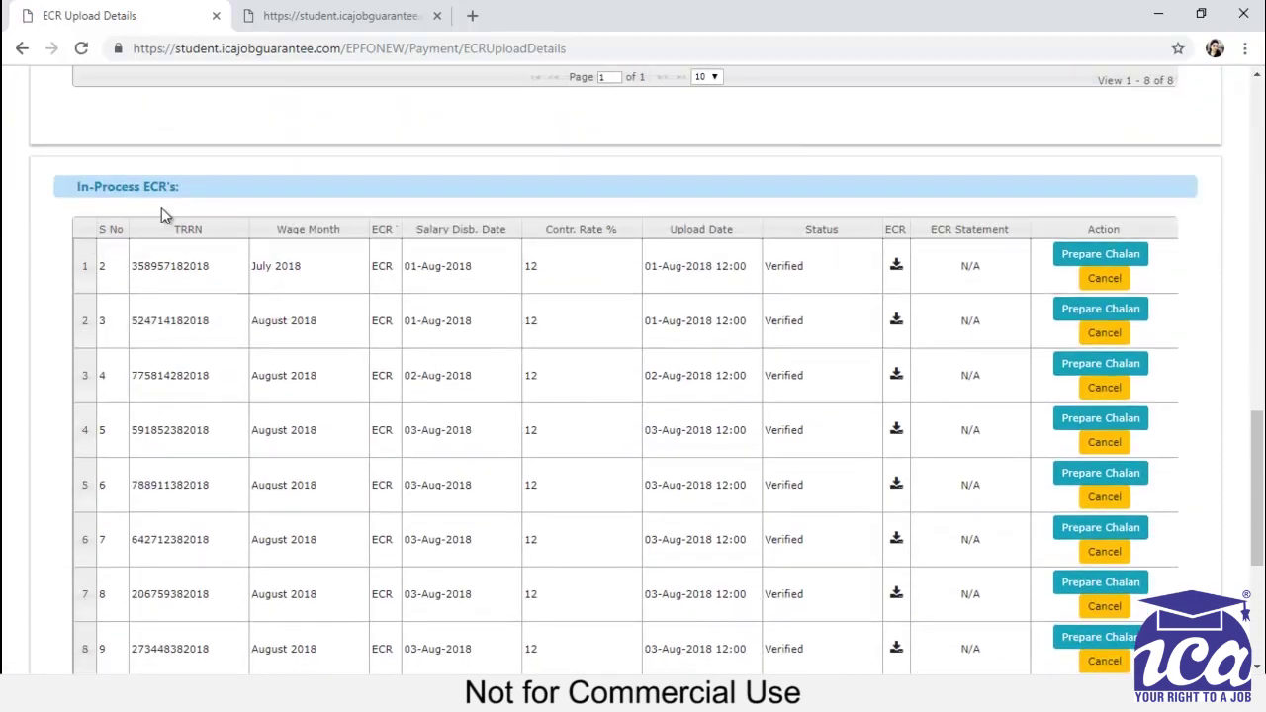
scroll(356, 223, "down", 4)
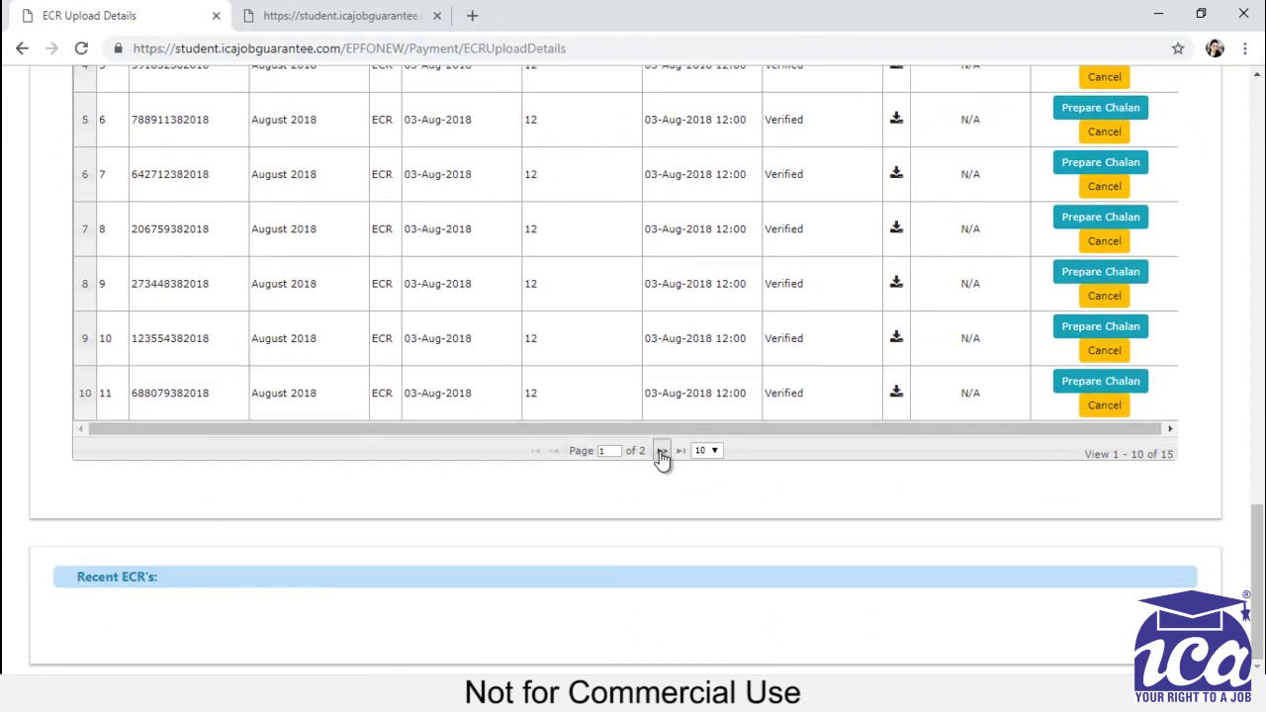
left_click(662, 455)
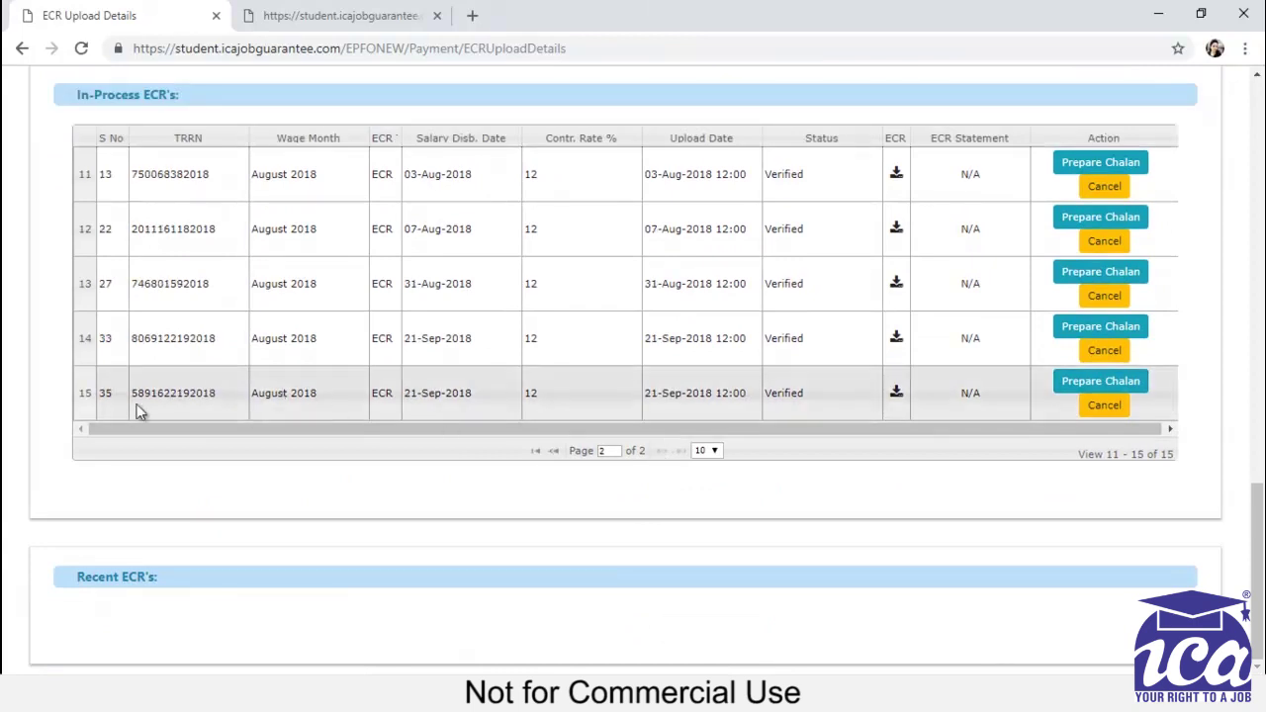
scroll(232, 417, "up", 9)
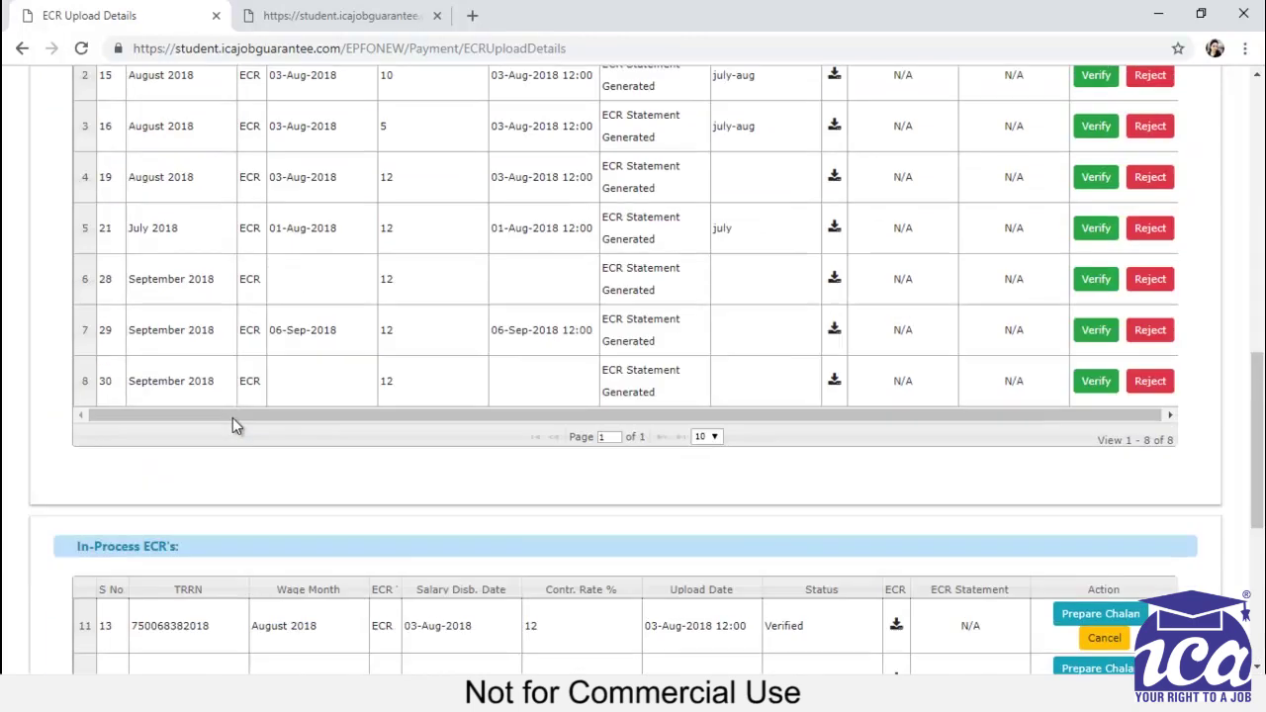
scroll(212, 410, "down", 9)
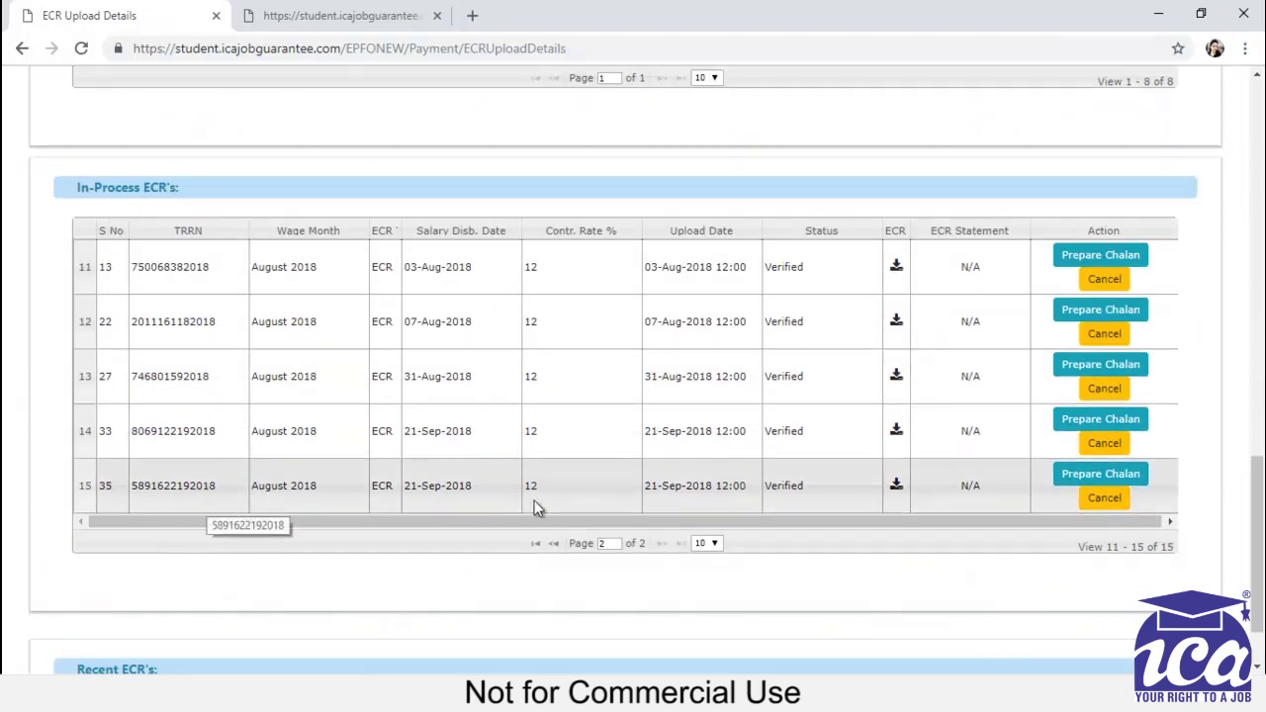
- Prepare the challan for row 15 and review its payment summary totalling 57119
left_click(1064, 482)
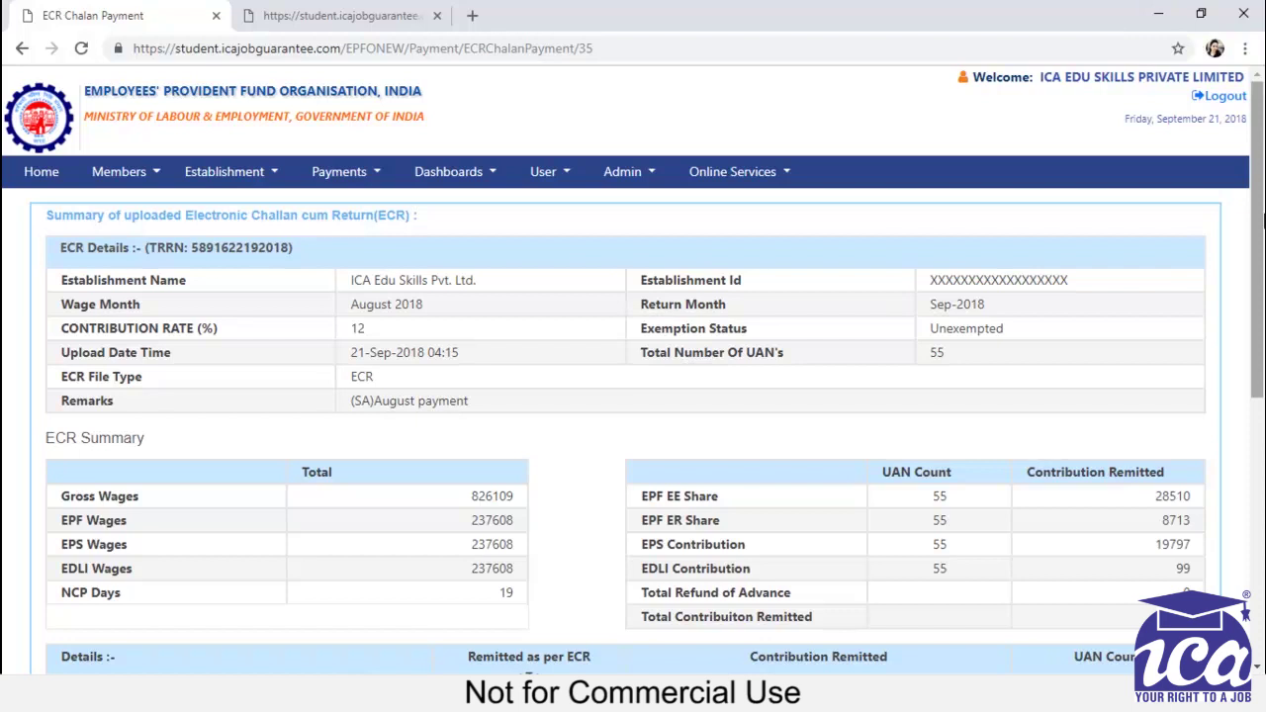
left_click_drag(1261, 222, 1261, 290)
scroll(1135, 380, "down", 2)
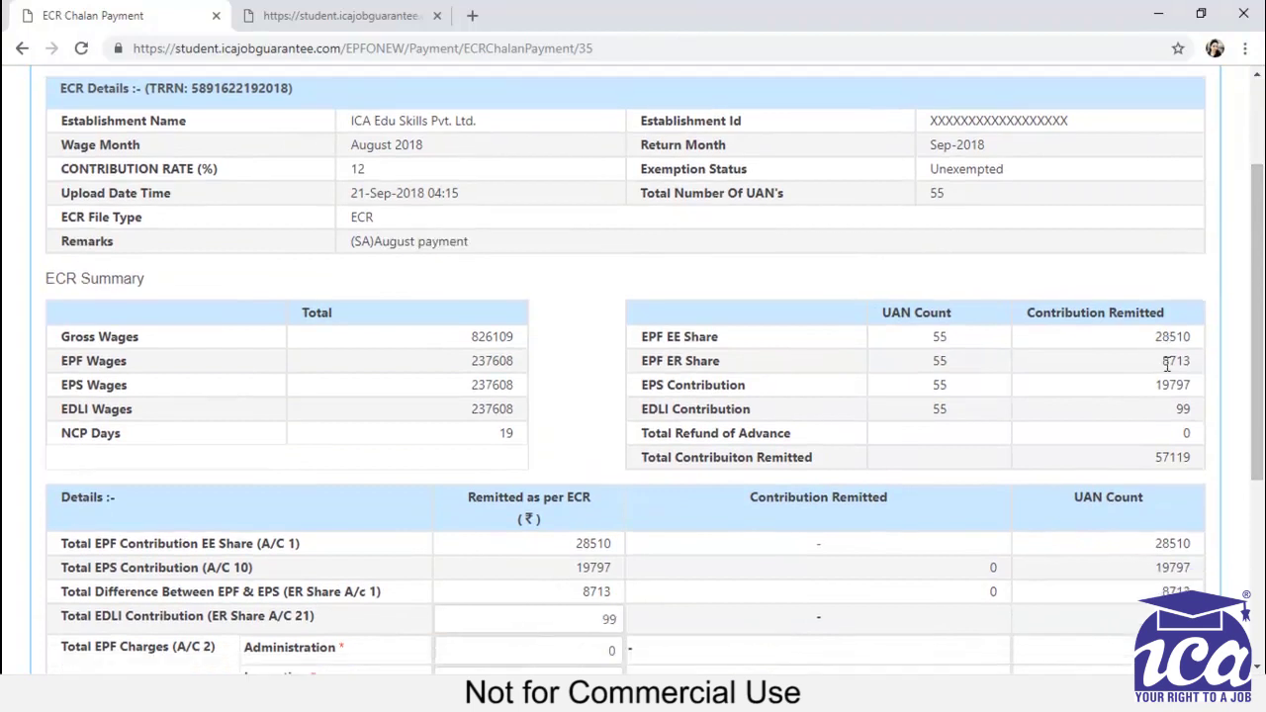
scroll(1128, 327, "up", 4)
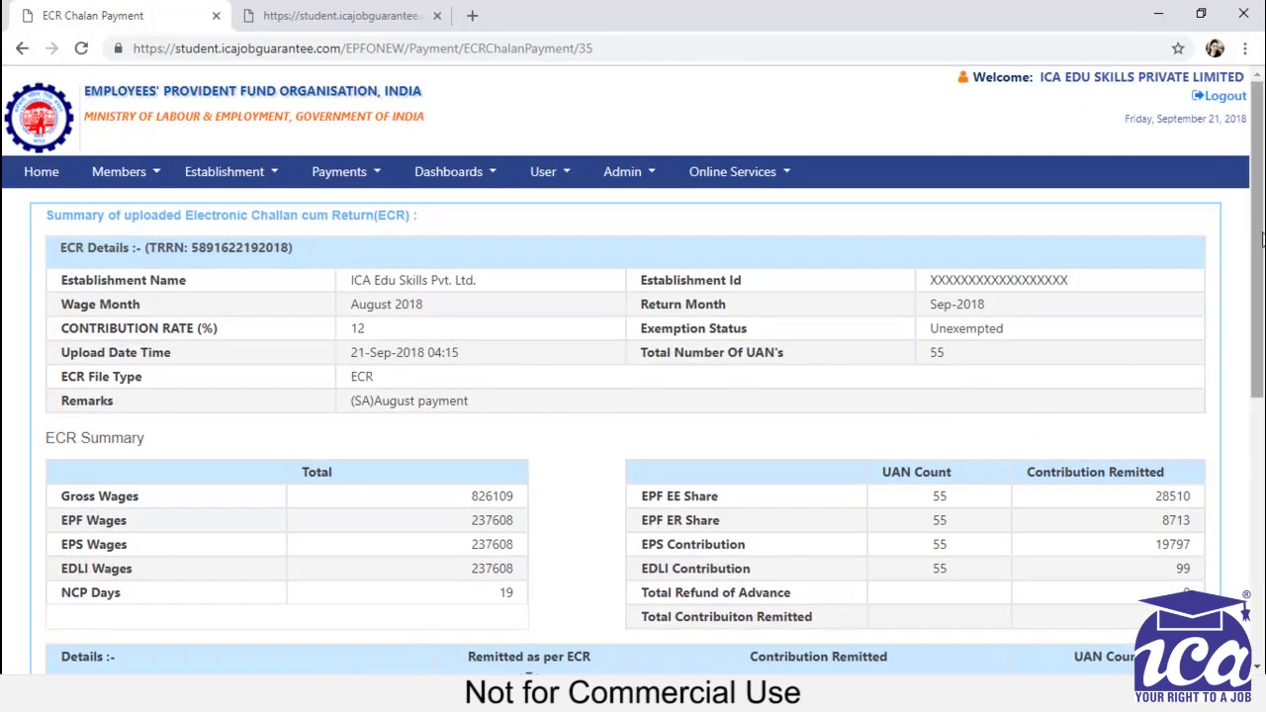
left_click_drag(1261, 235, 1261, 503)
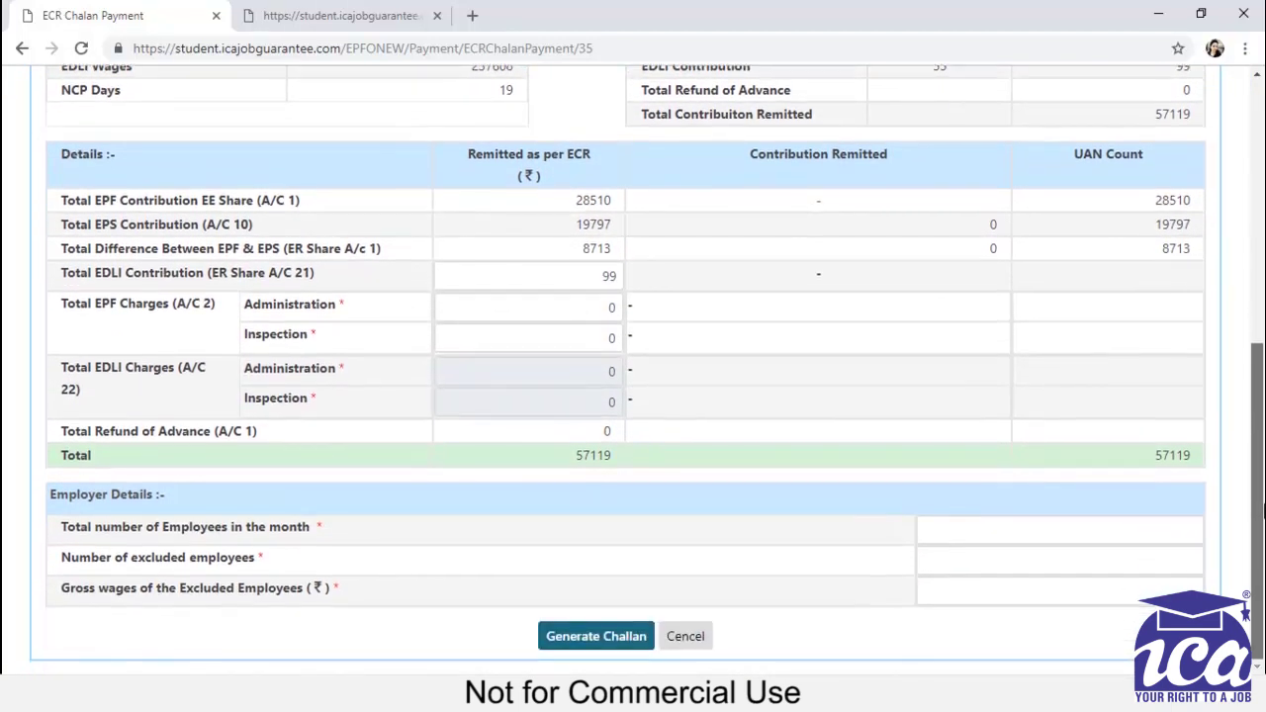
- Set EPF administration charges to 15000 and inspection charges to 10000
left_click(575, 313)
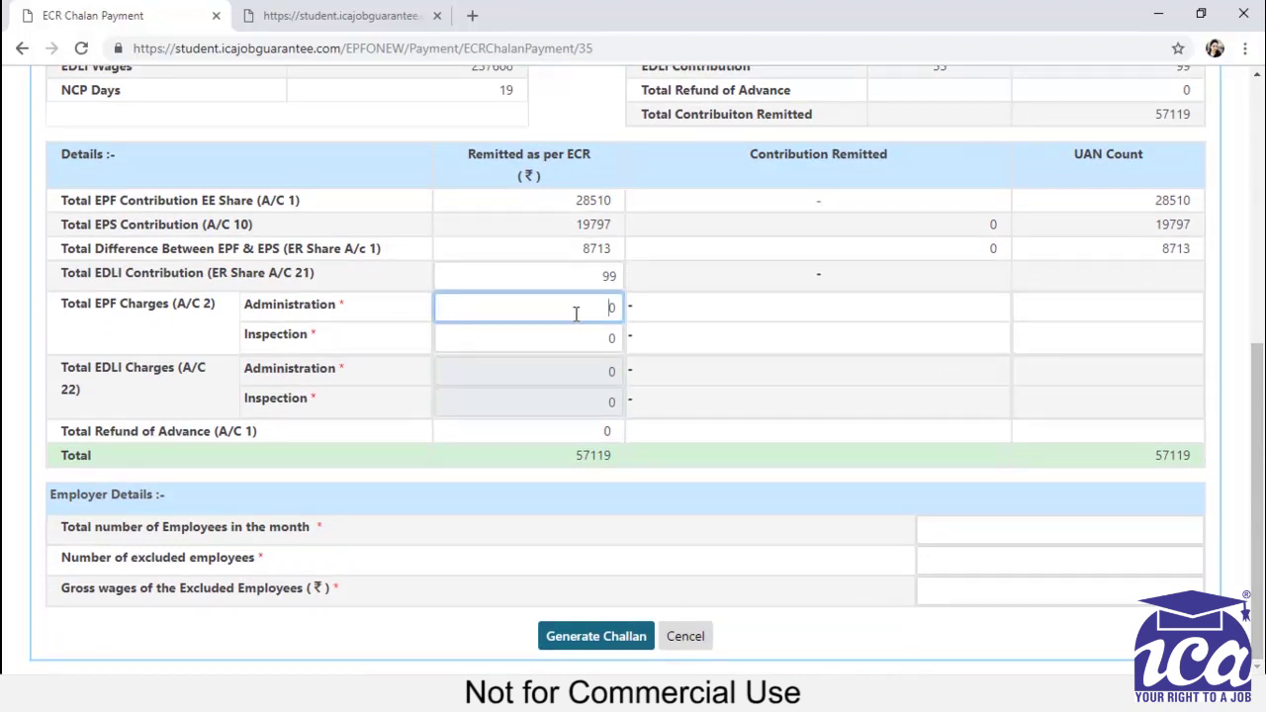
type("15000")
key("BackSpace")
left_click(587, 343)
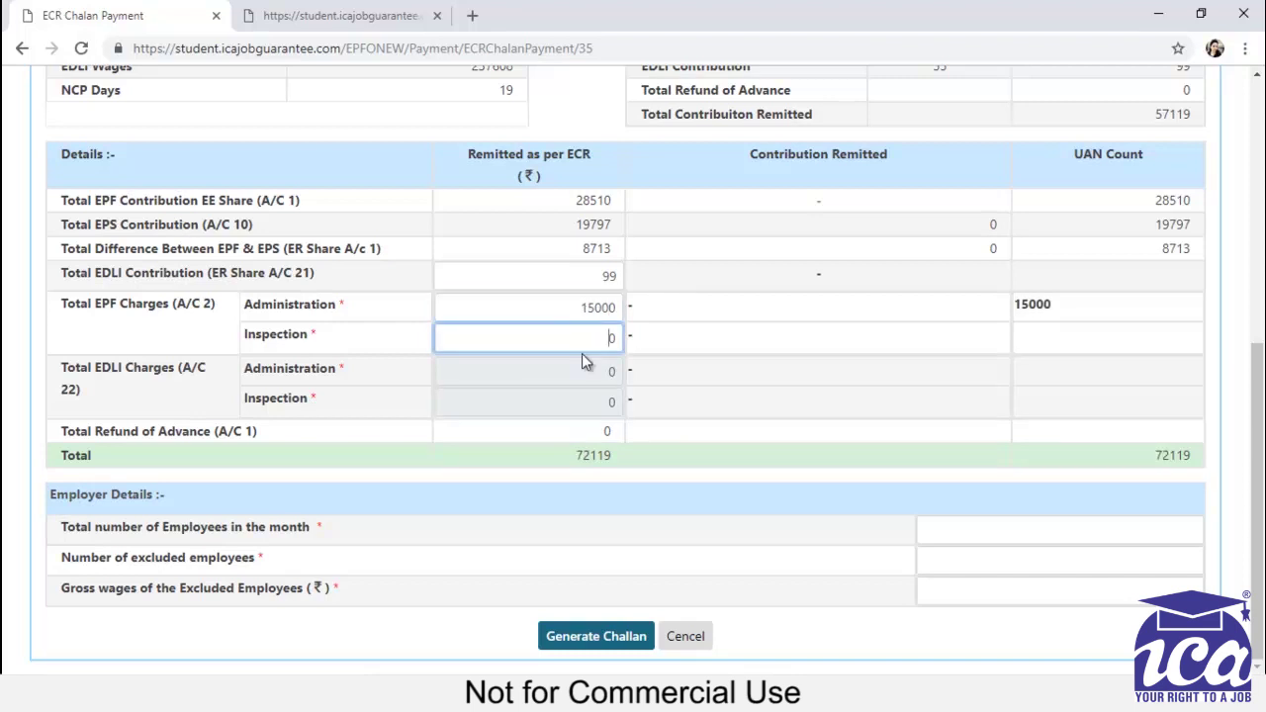
type("0000")
left_click(565, 369)
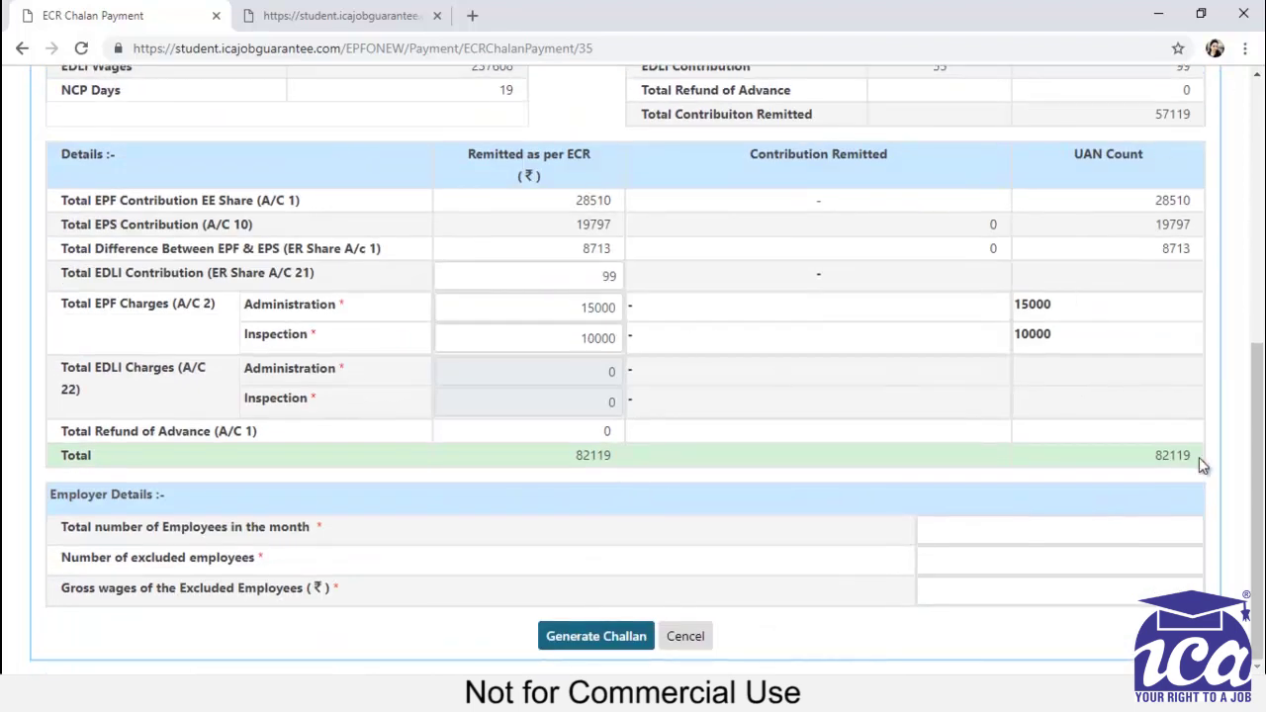
- Enter 100 employees, 10 excluded employees, and excluded gross wages of 100000
left_click(1029, 531)
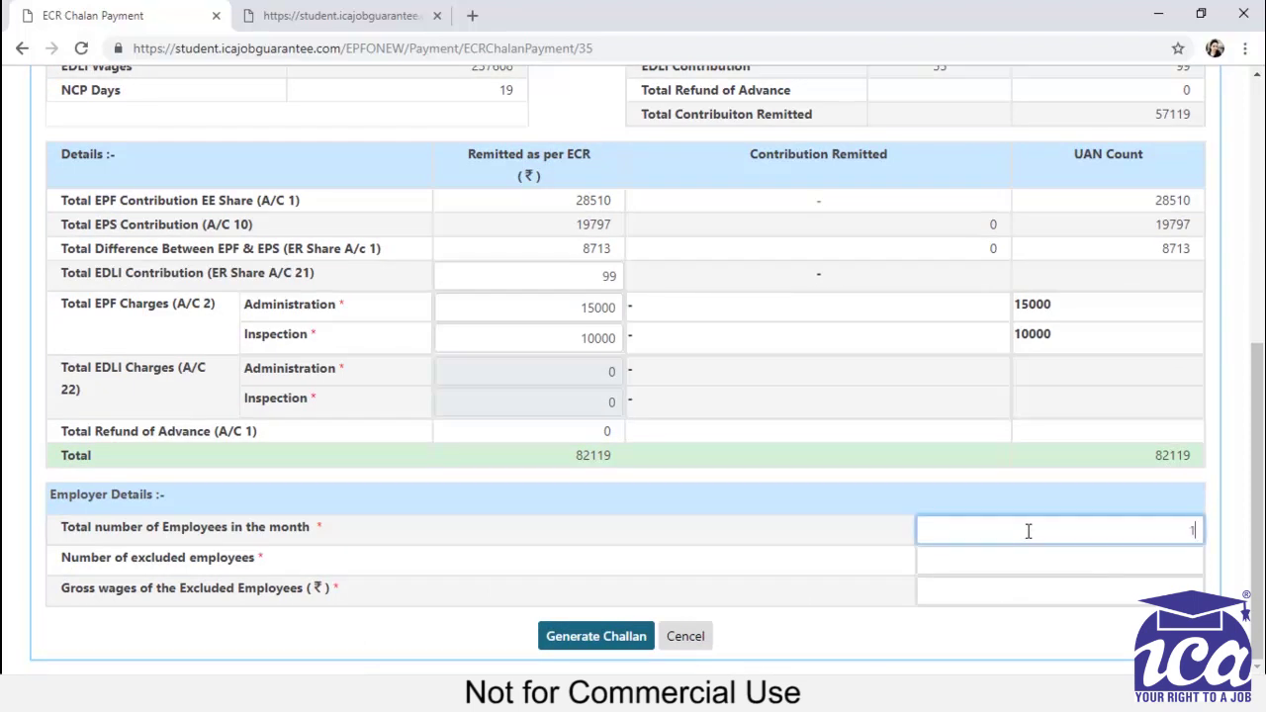
type("100")
left_click(1165, 569)
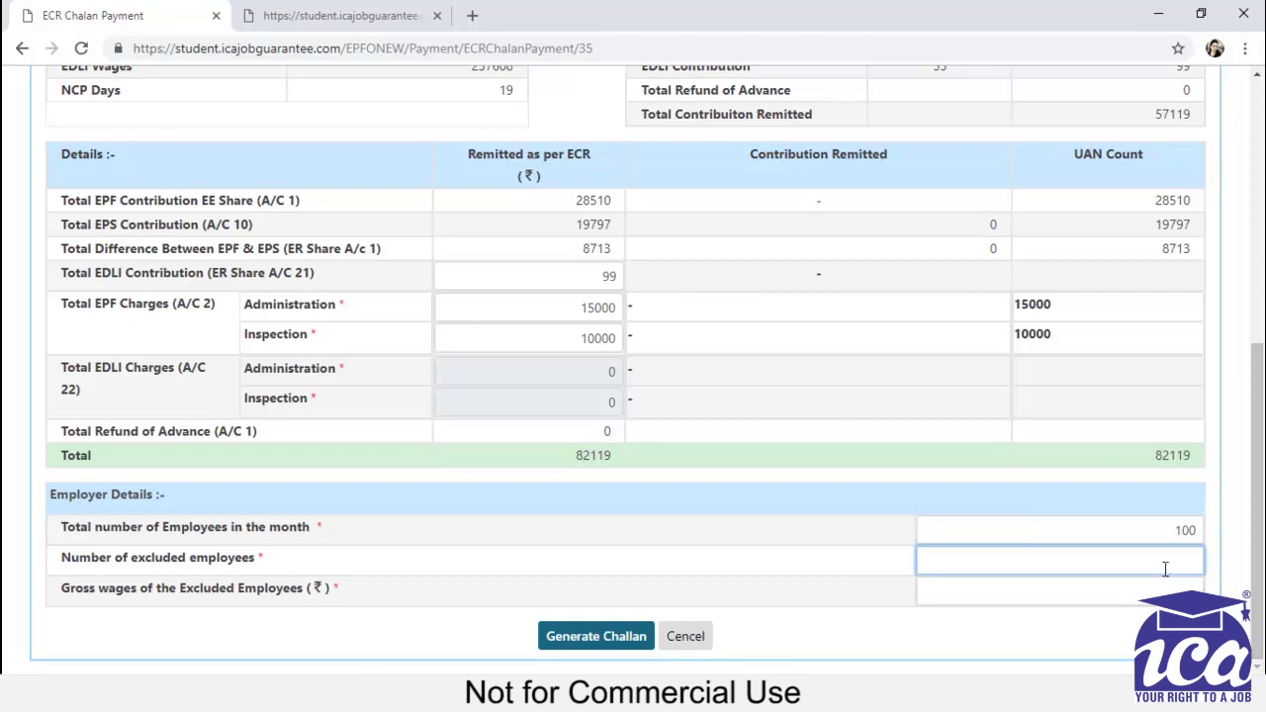
type("15")
key("BackSpace")
type("0")
left_click(1173, 590)
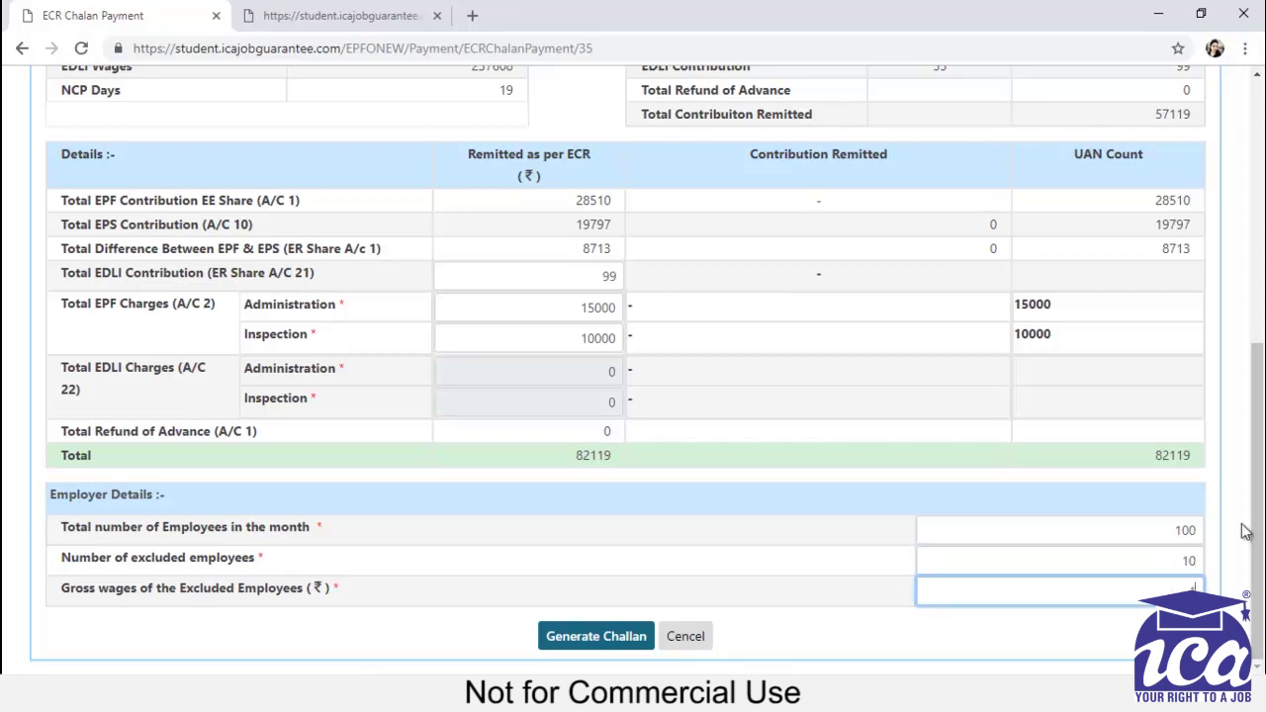
type("100000")
left_click(796, 650)
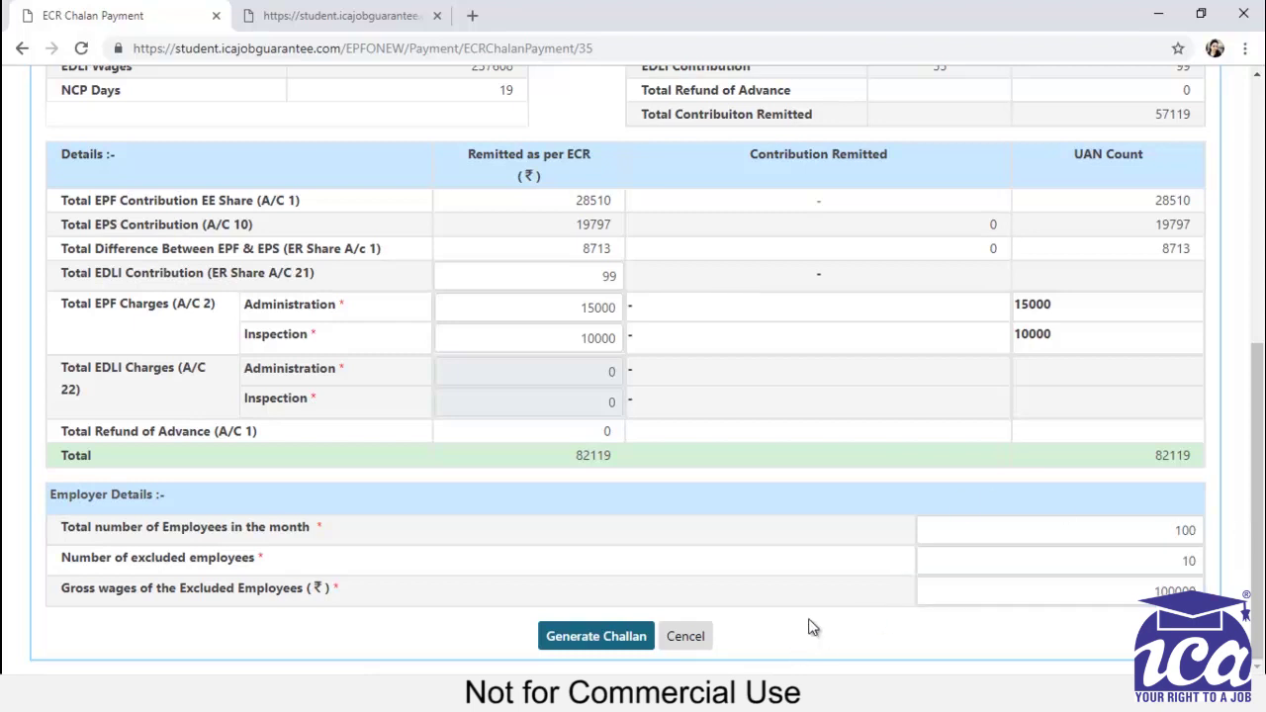
scroll(831, 473, "up", 5)
scroll(826, 359, "down", 5)
- Generate the challan, confirming the total net payable amount of 82119
left_click(611, 639)
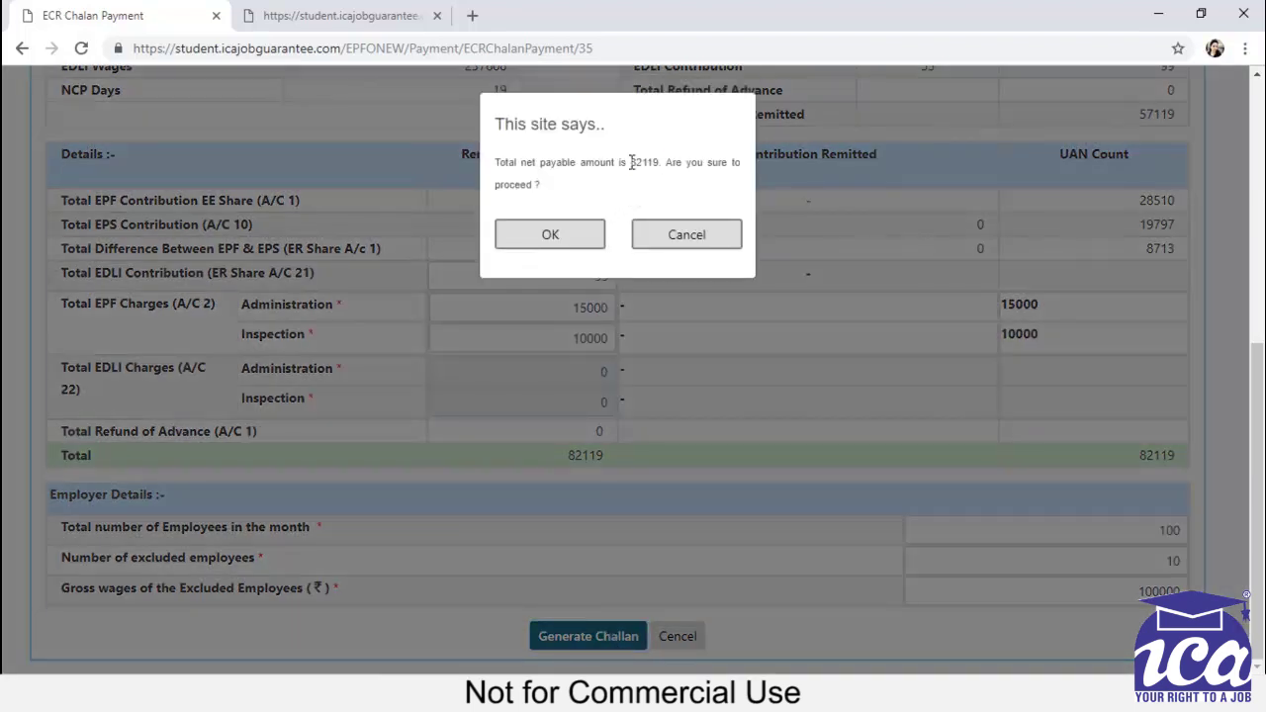
left_click_drag(631, 162, 660, 167)
left_click_drag(628, 164, 672, 168)
left_click(573, 240)
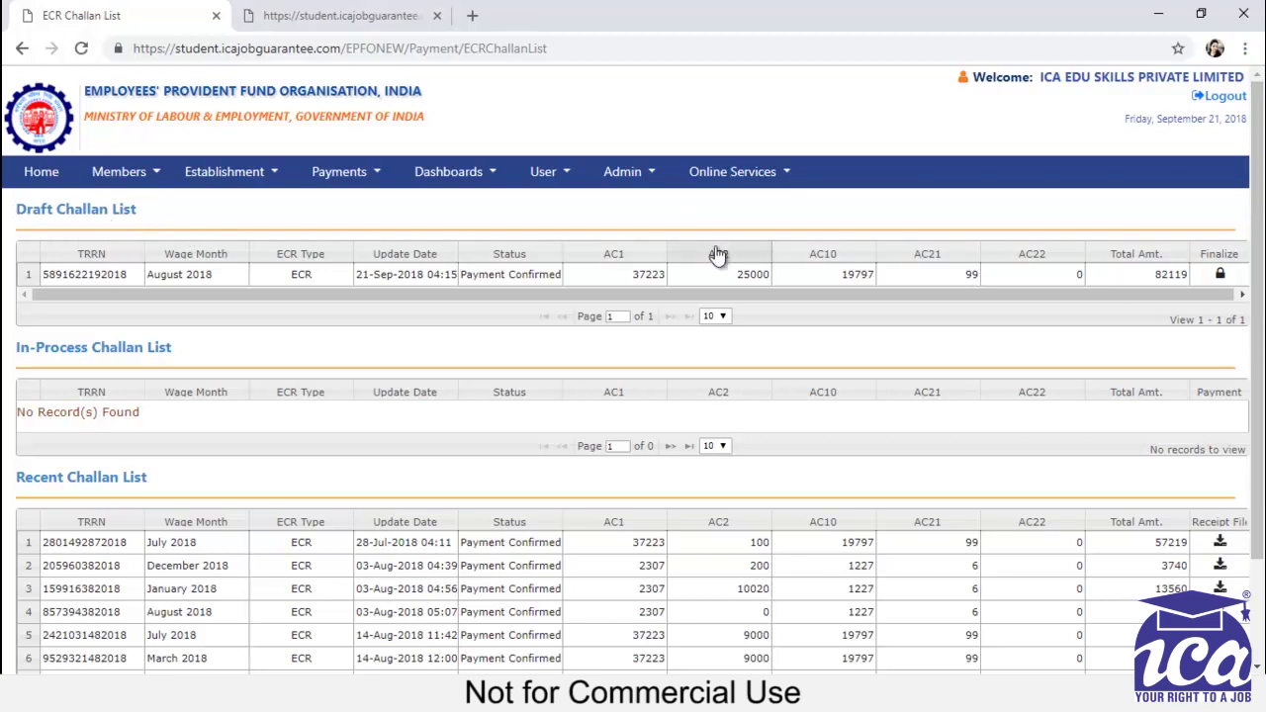
- Finalize the 82119 draft challan so it shows Due for Payment under In-Process challans
left_click_drag(1160, 278, 1181, 277)
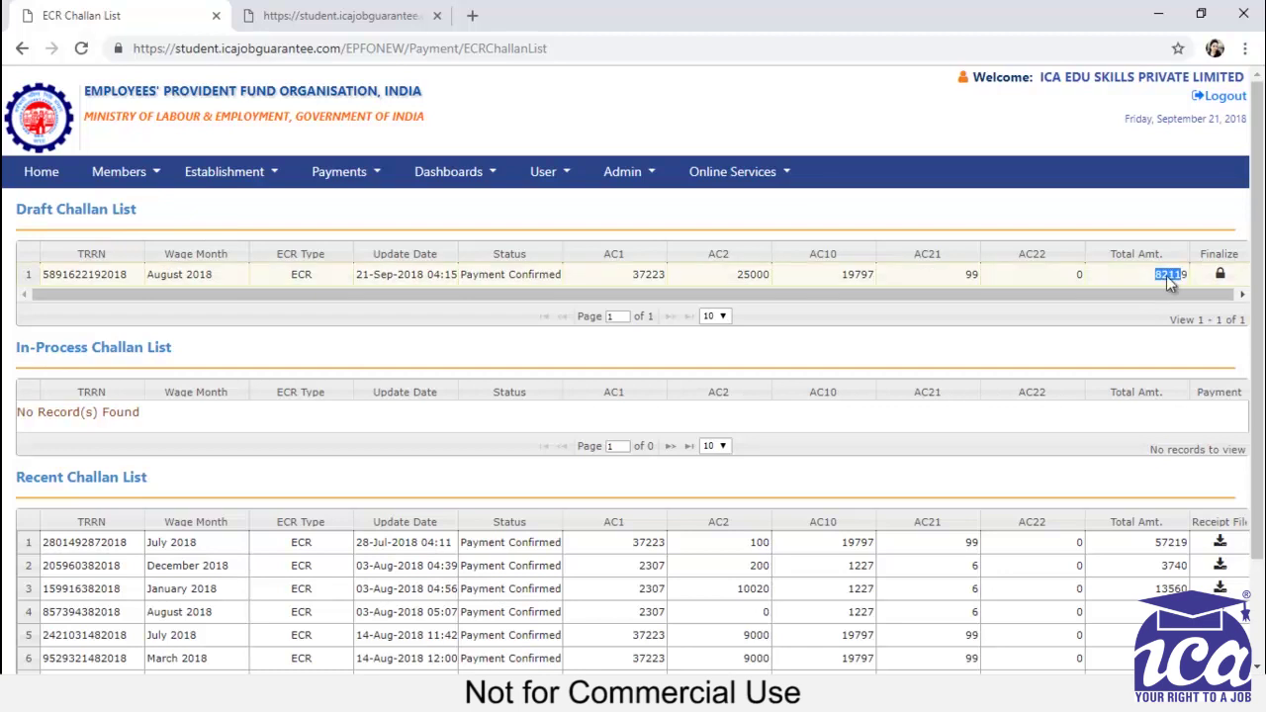
left_click(1224, 279)
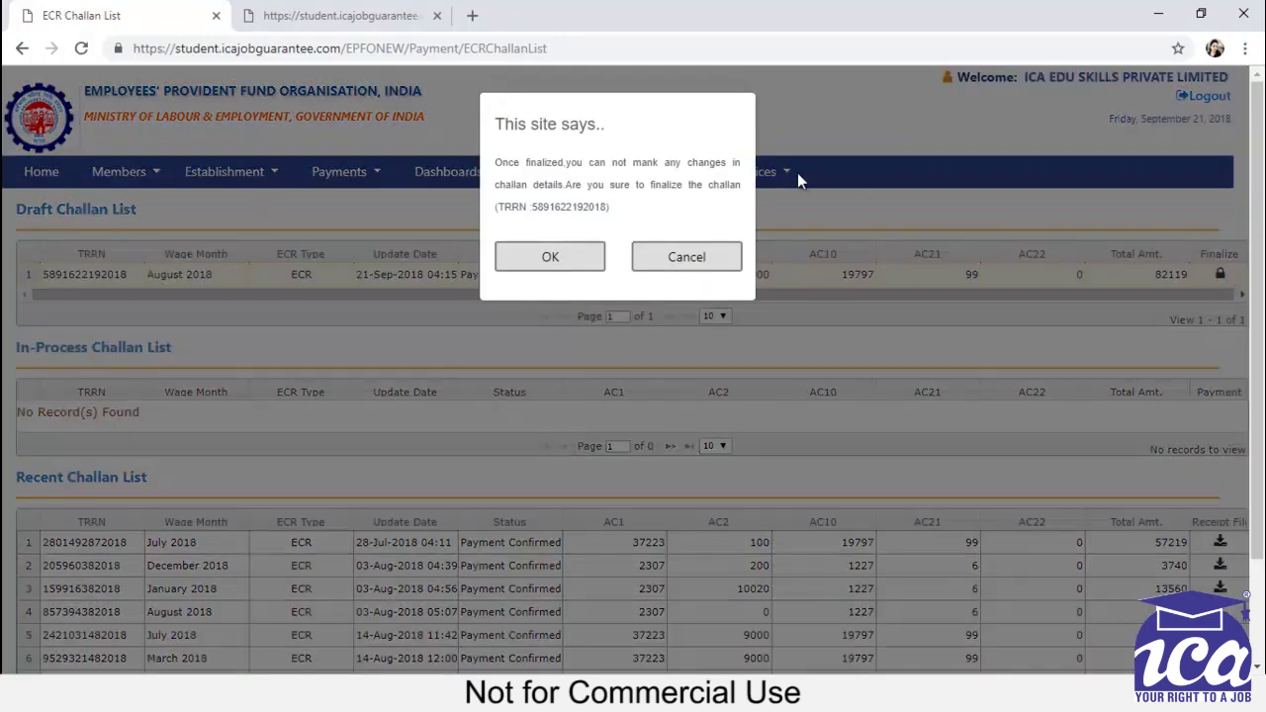
left_click(576, 265)
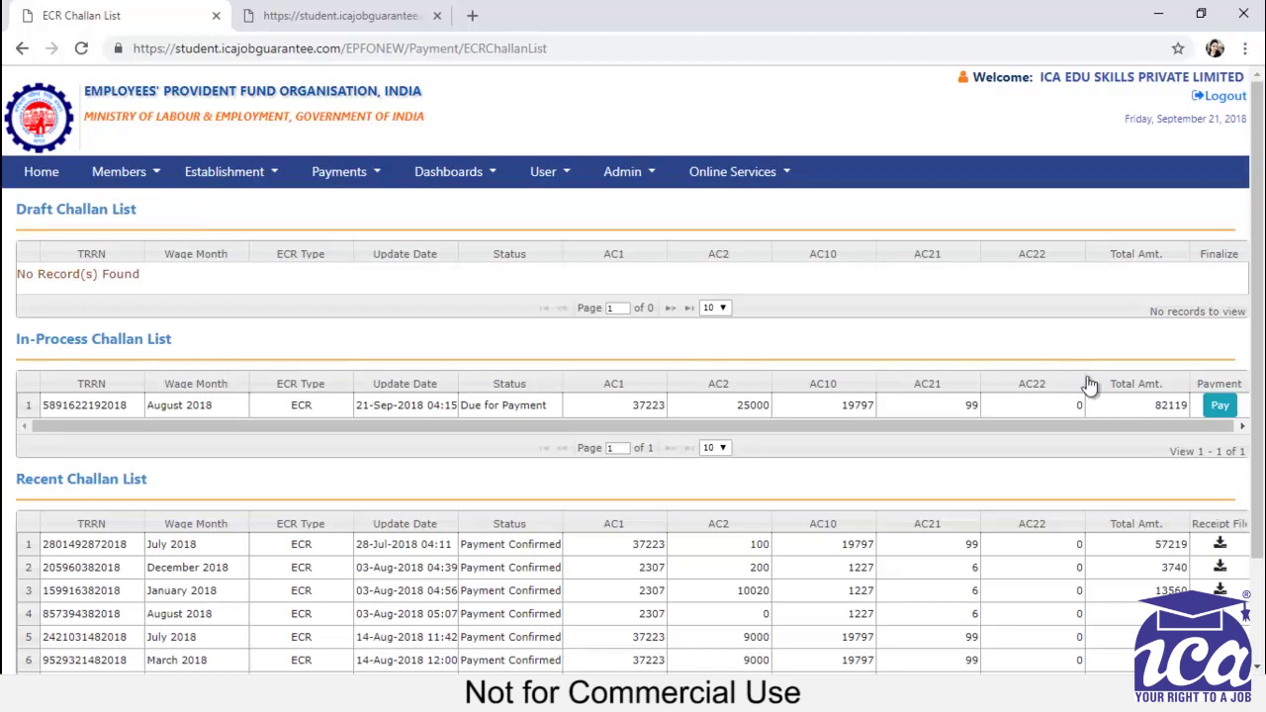
double_click(1163, 406)
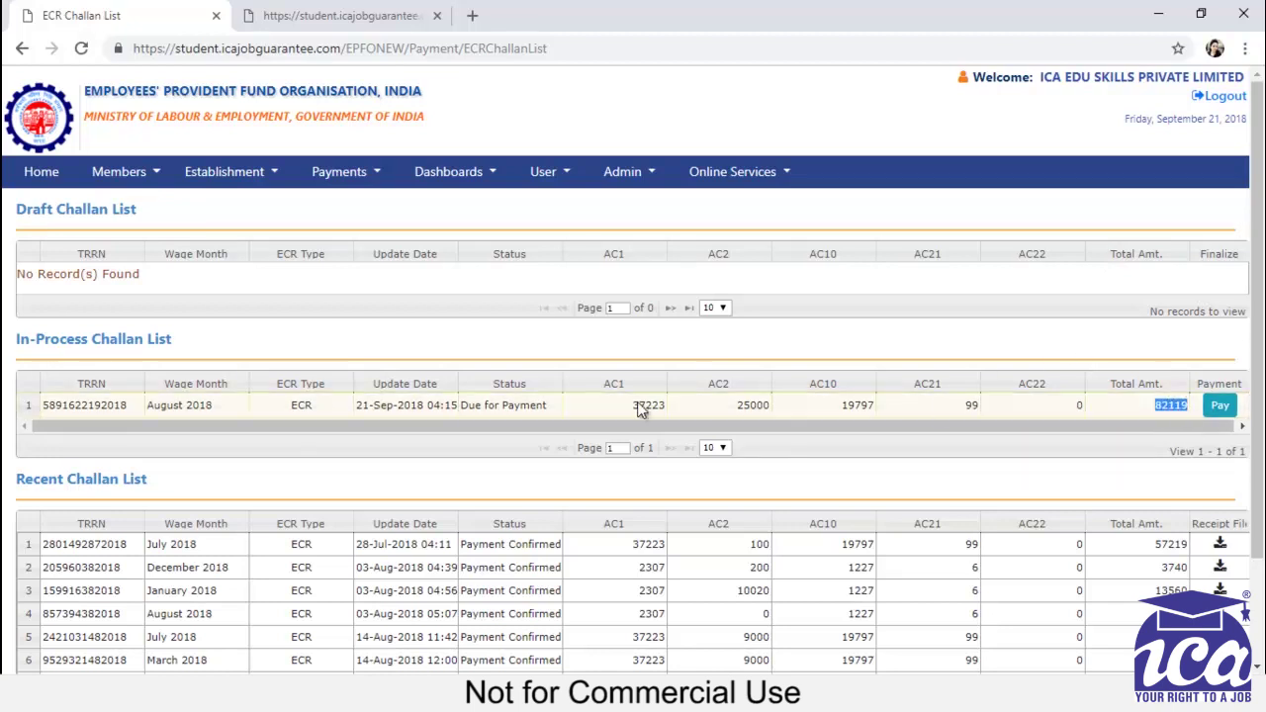
left_click_drag(552, 405, 488, 409)
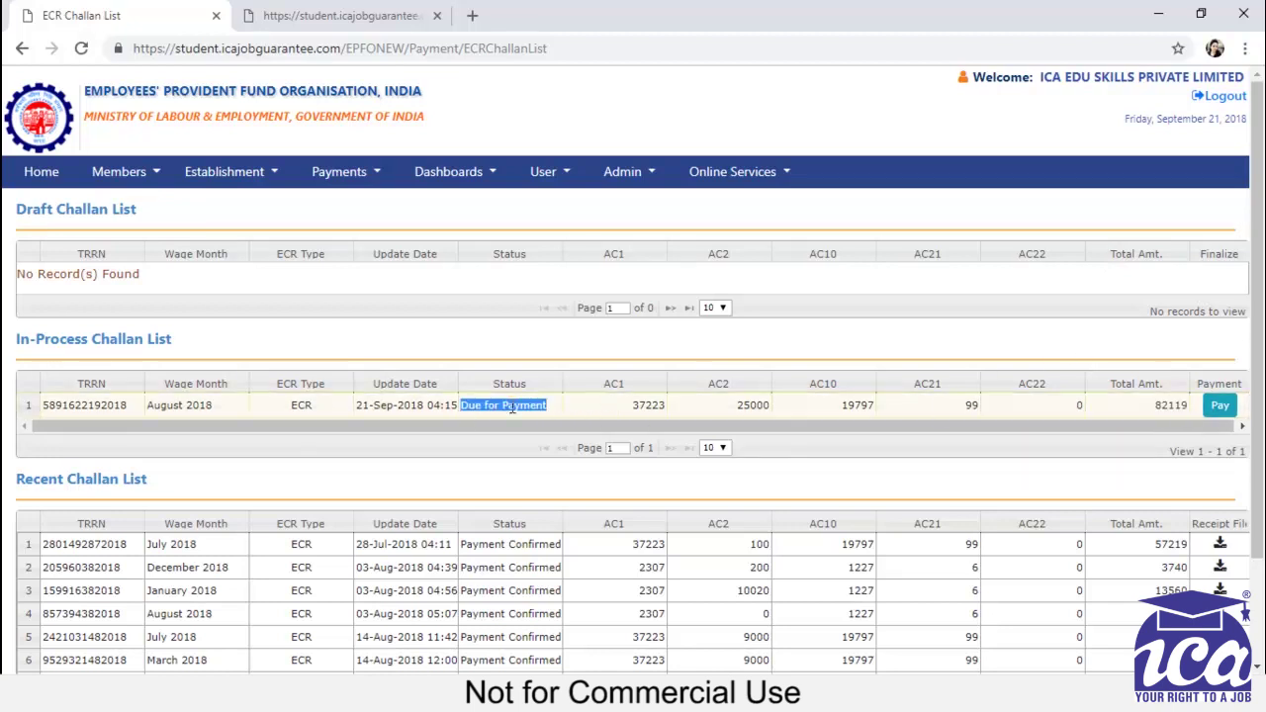
- Pay the 82119 challan by logging in to Wealthy Bank with the saved login id and password
left_click(1221, 407)
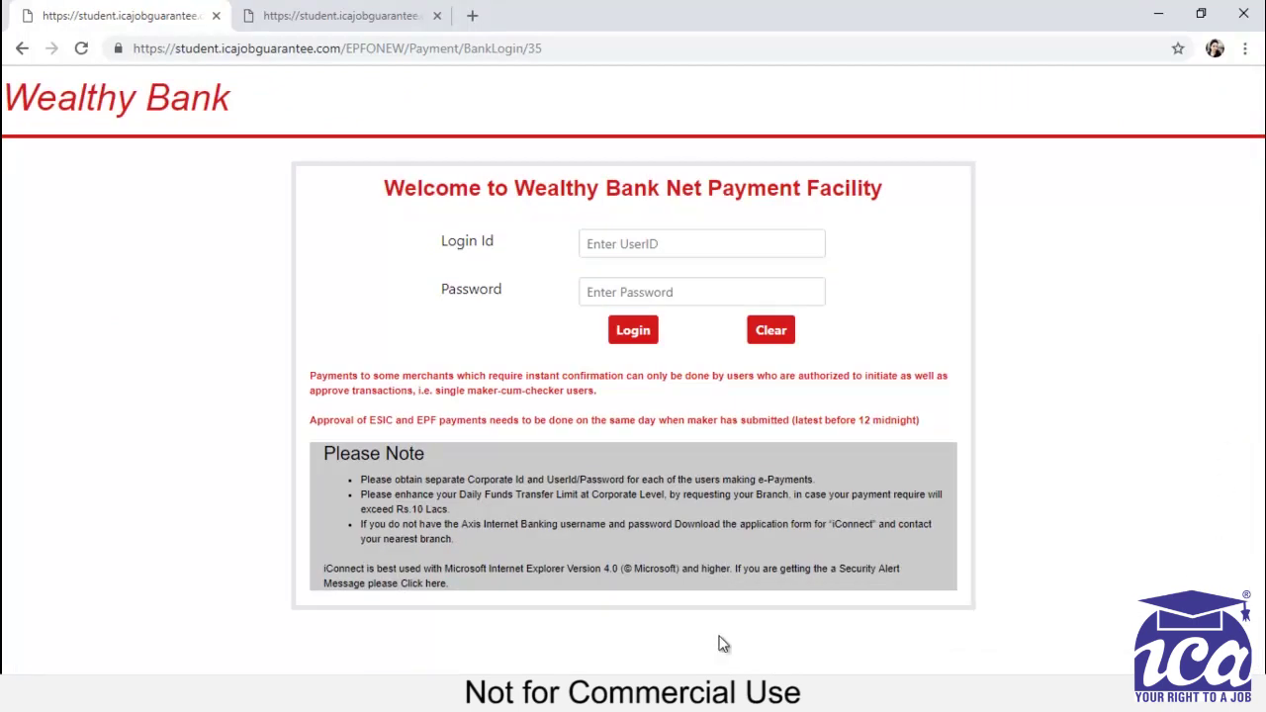
left_click(778, 246)
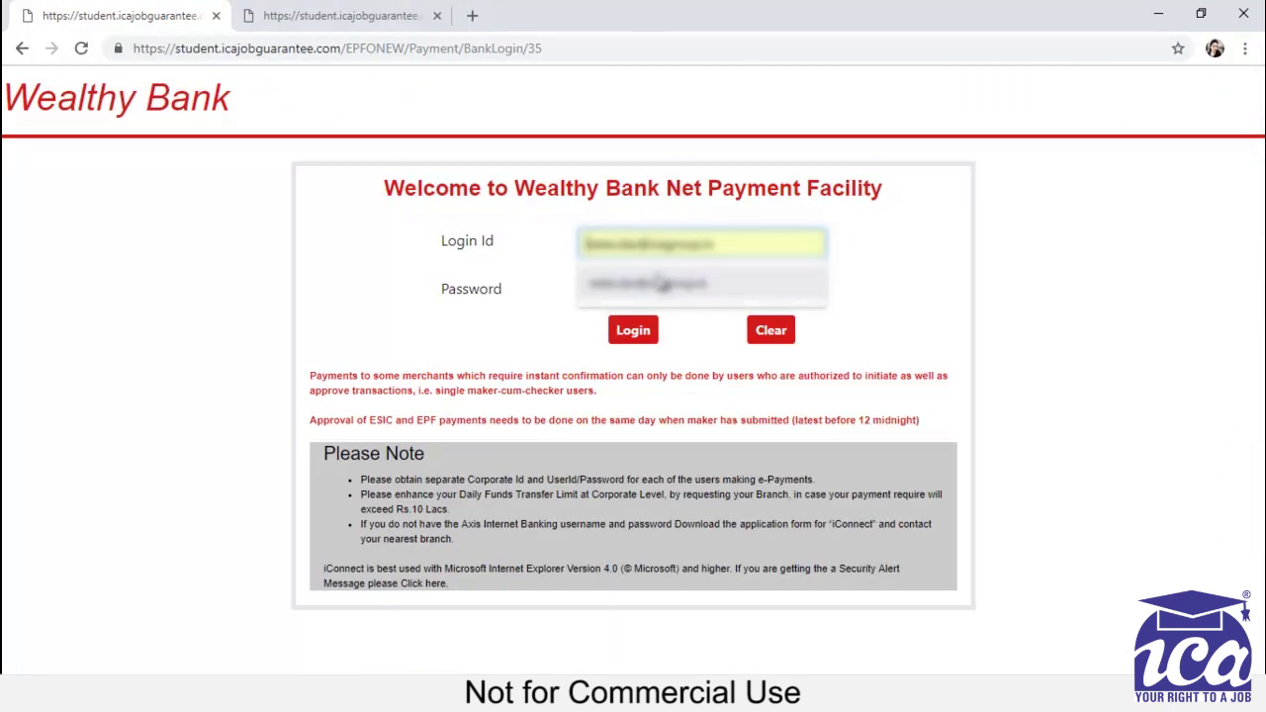
left_click(659, 283)
left_click(655, 281)
type("*****")
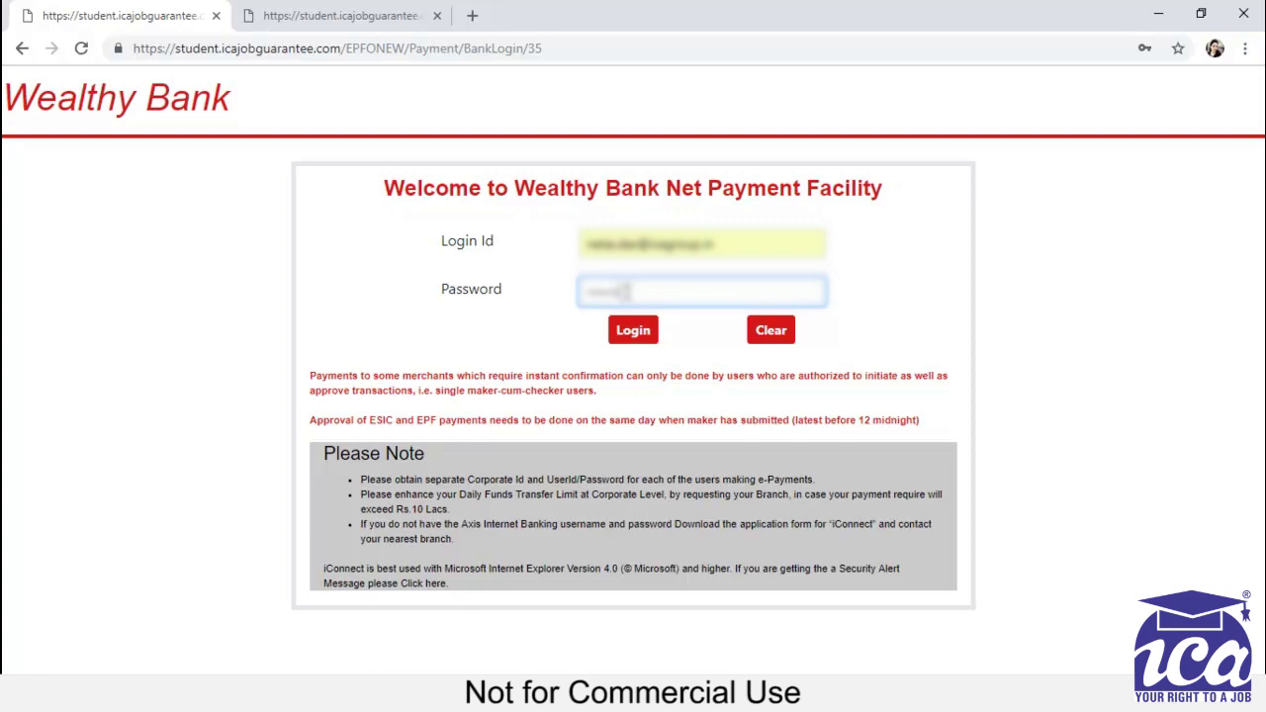
left_click(636, 333)
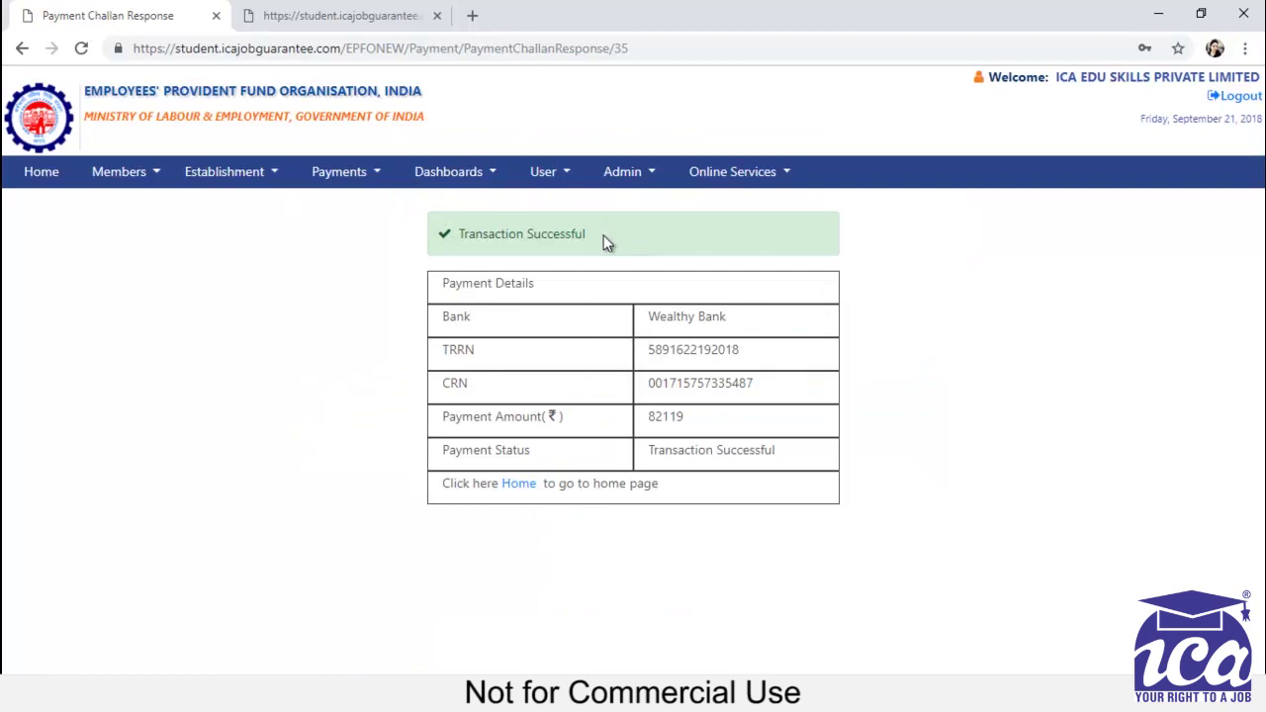
- Return to the home page from the Transaction Successful payment response
left_click_drag(587, 234, 382, 241)
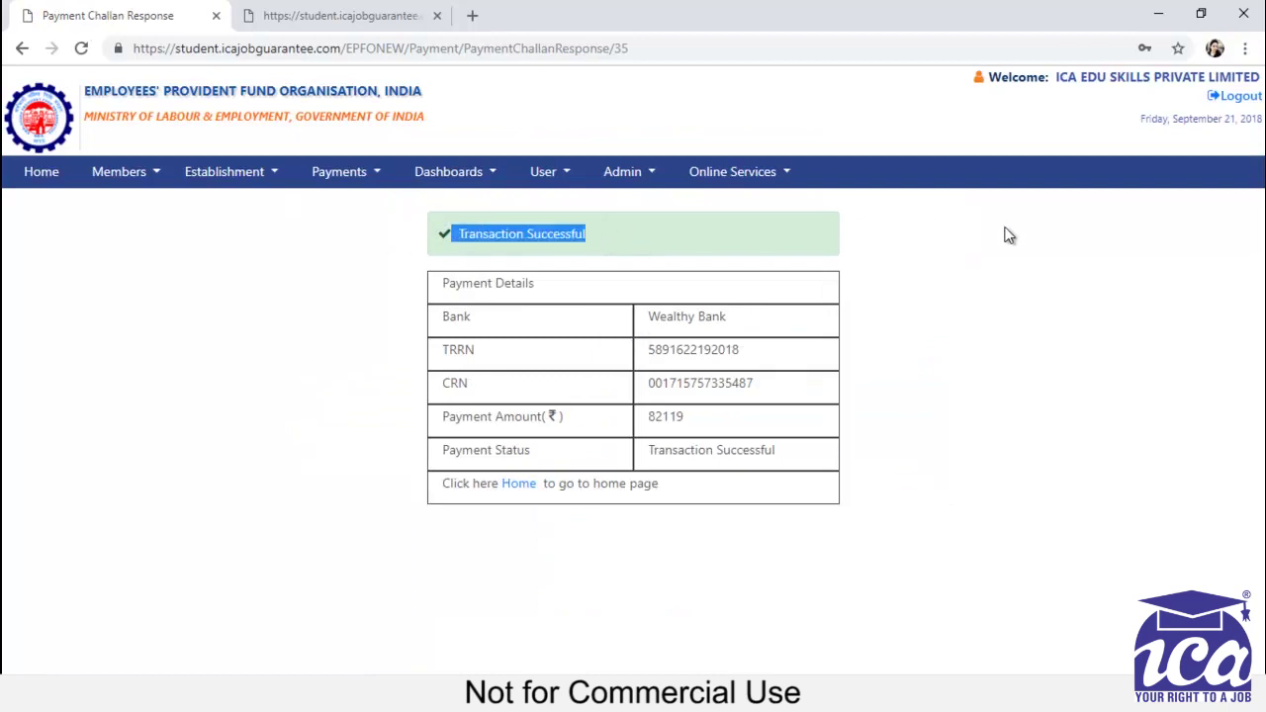
left_click(975, 230)
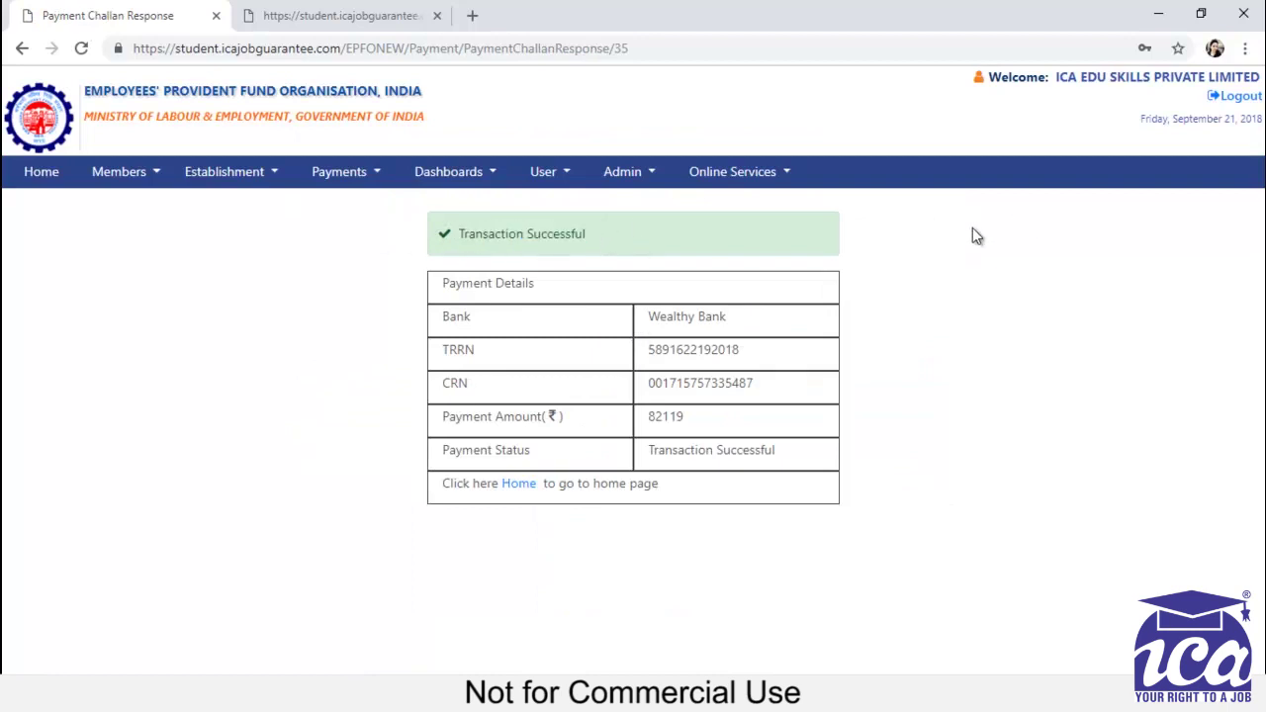
left_click(520, 486)
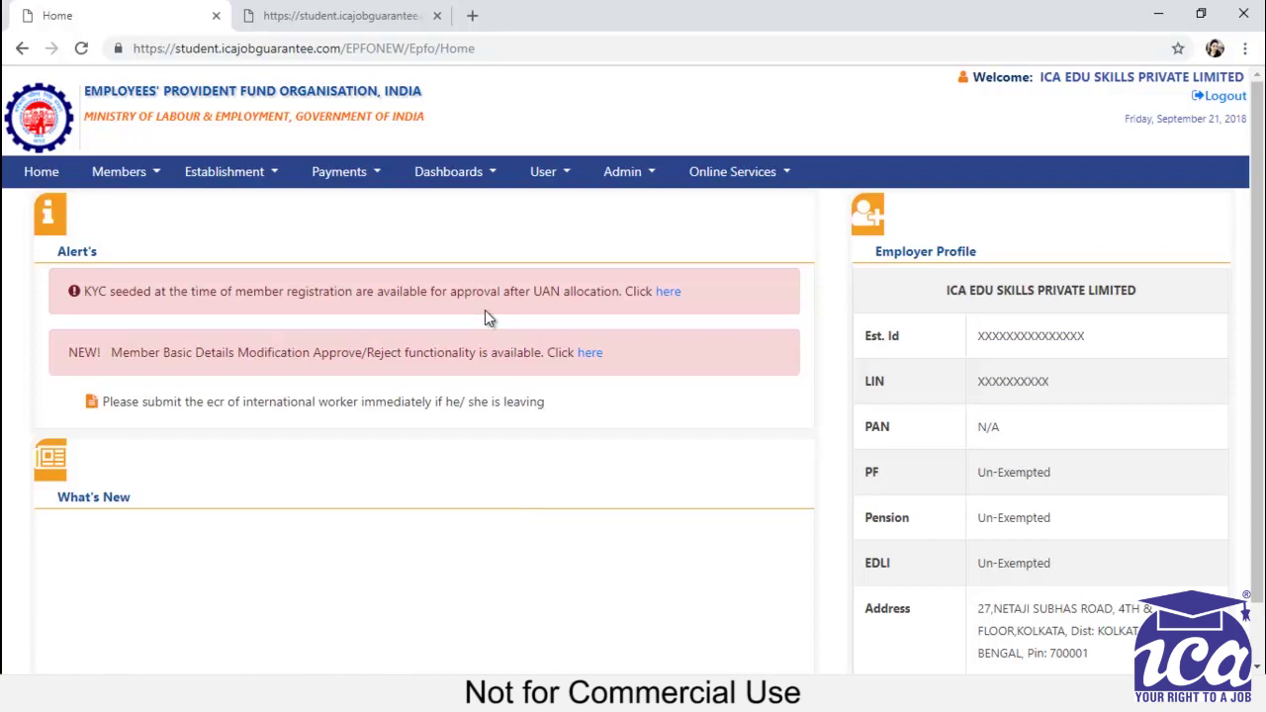
- Open Payments > PAYMENT (ECR) and show the last page of Recent Challans
left_click(354, 178)
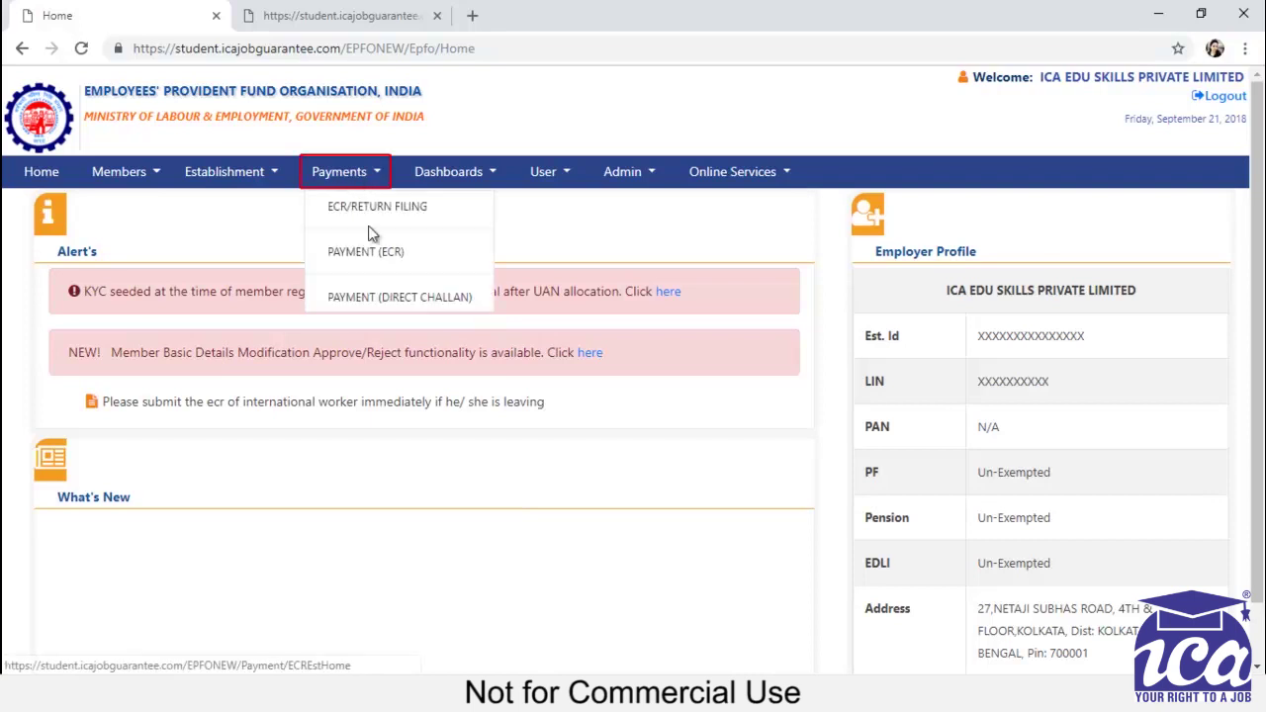
left_click(372, 254)
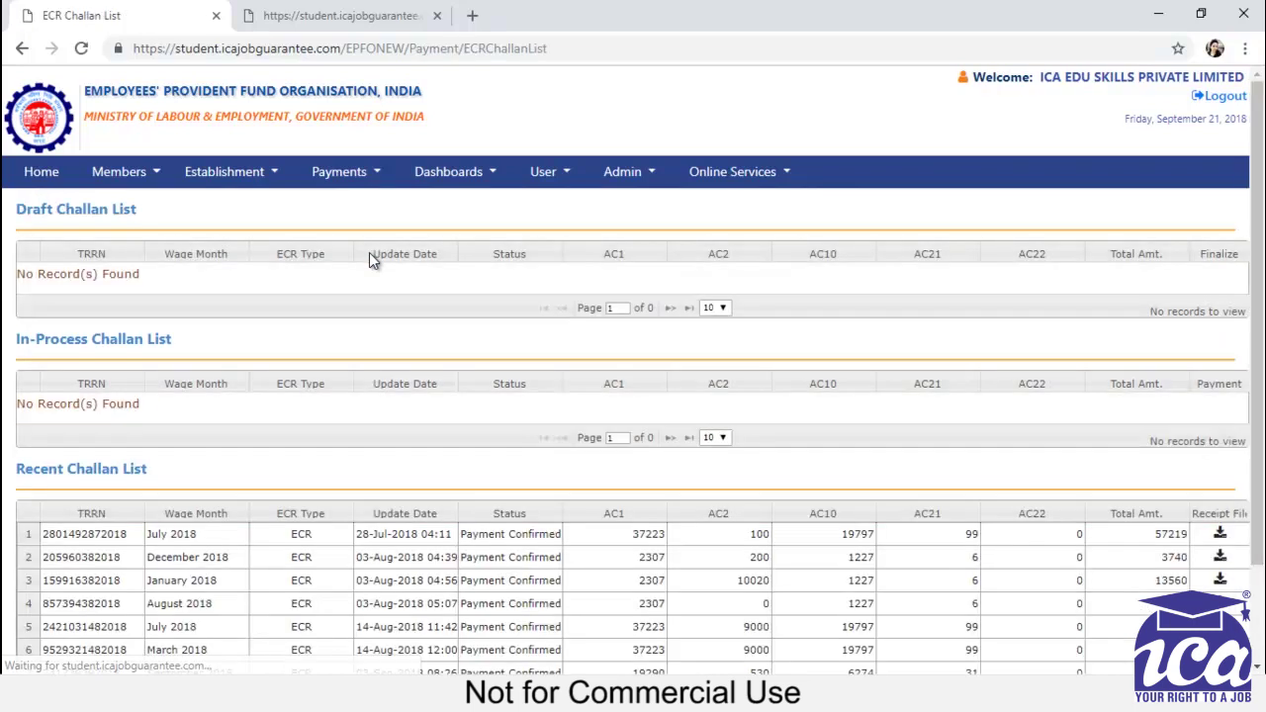
scroll(435, 259, "down", 2)
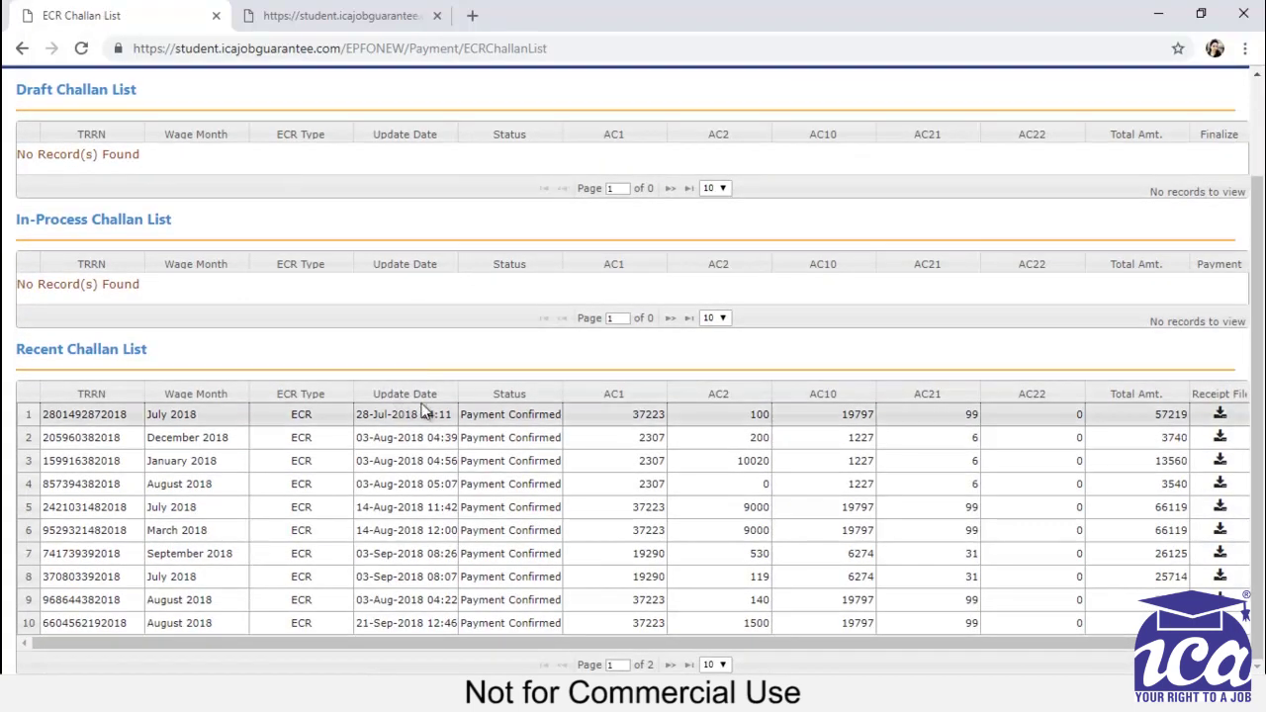
left_click(687, 665)
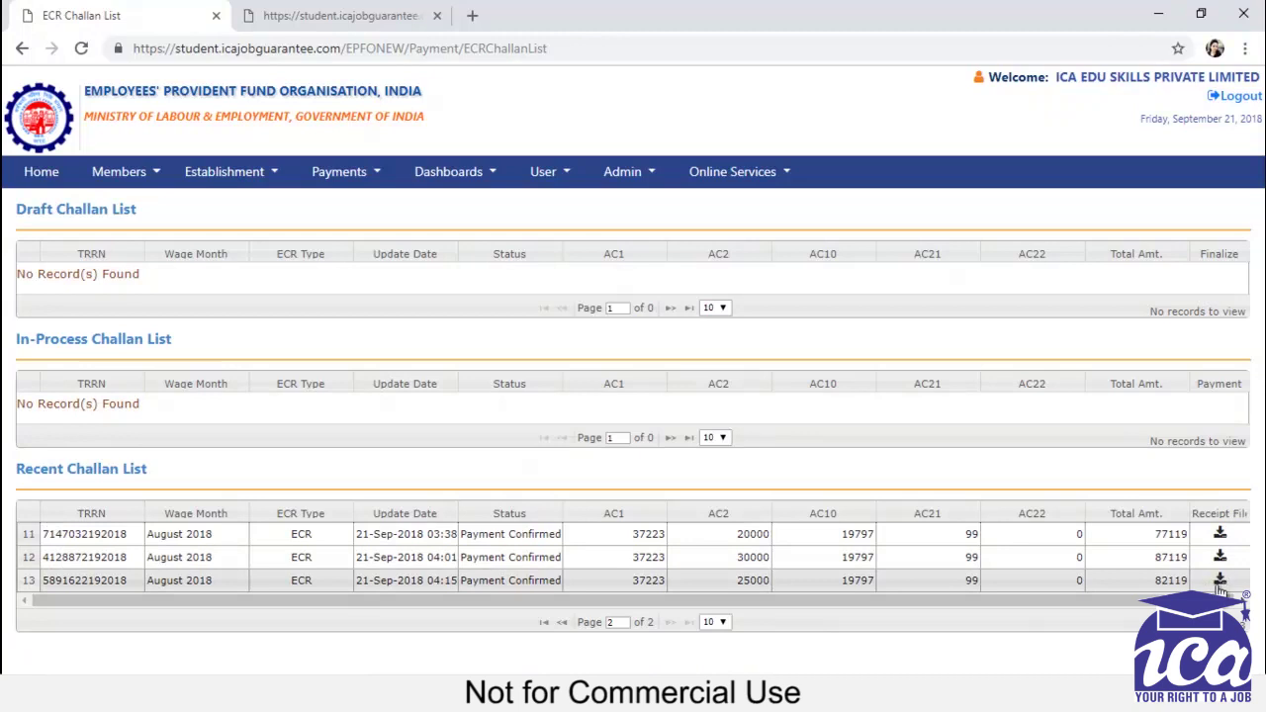
left_click(1222, 581)
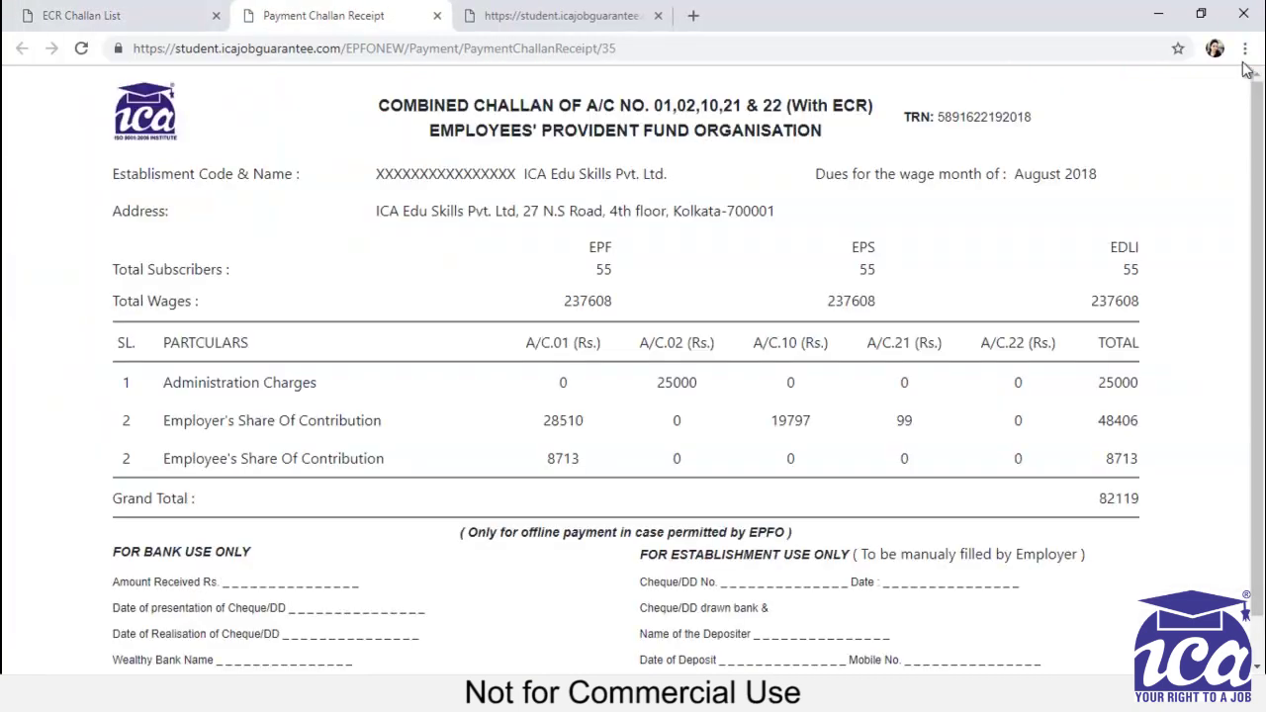
scroll(1262, 353, "down", 1)
scroll(1261, 114, "up", 1)
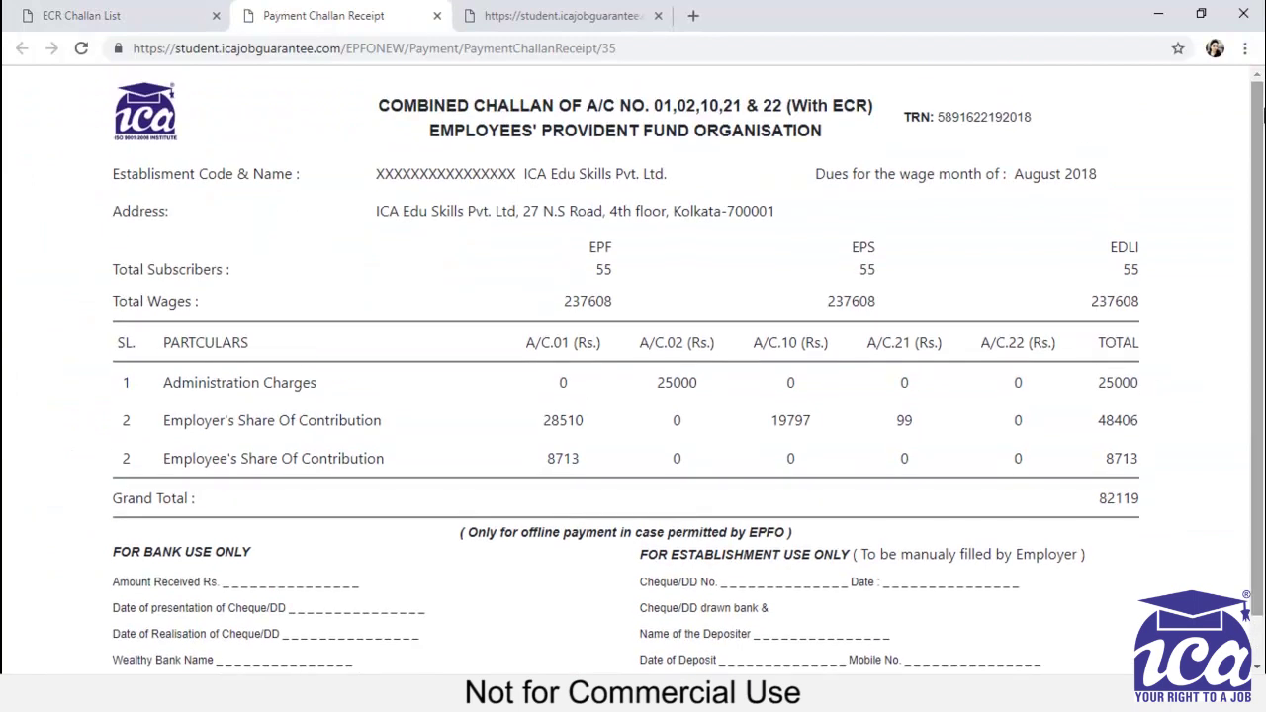
scroll(1263, 113, "down", 1)
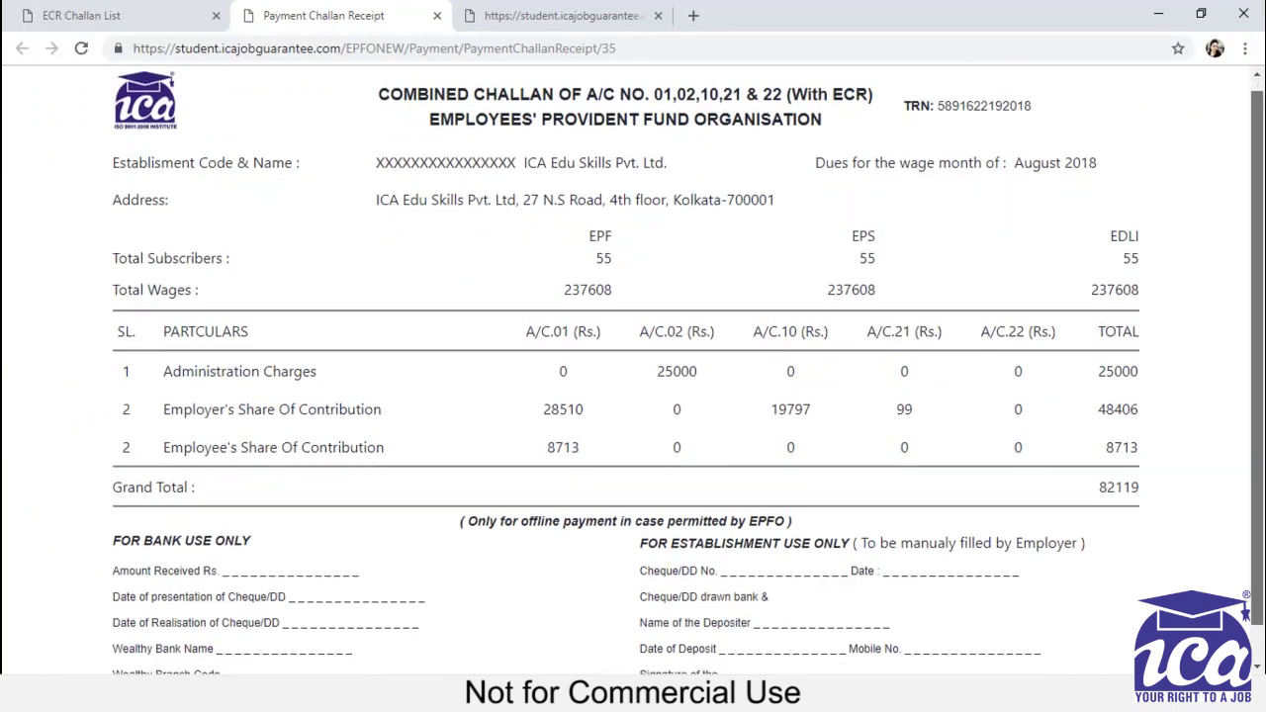
scroll(1262, 222, "up", 1)
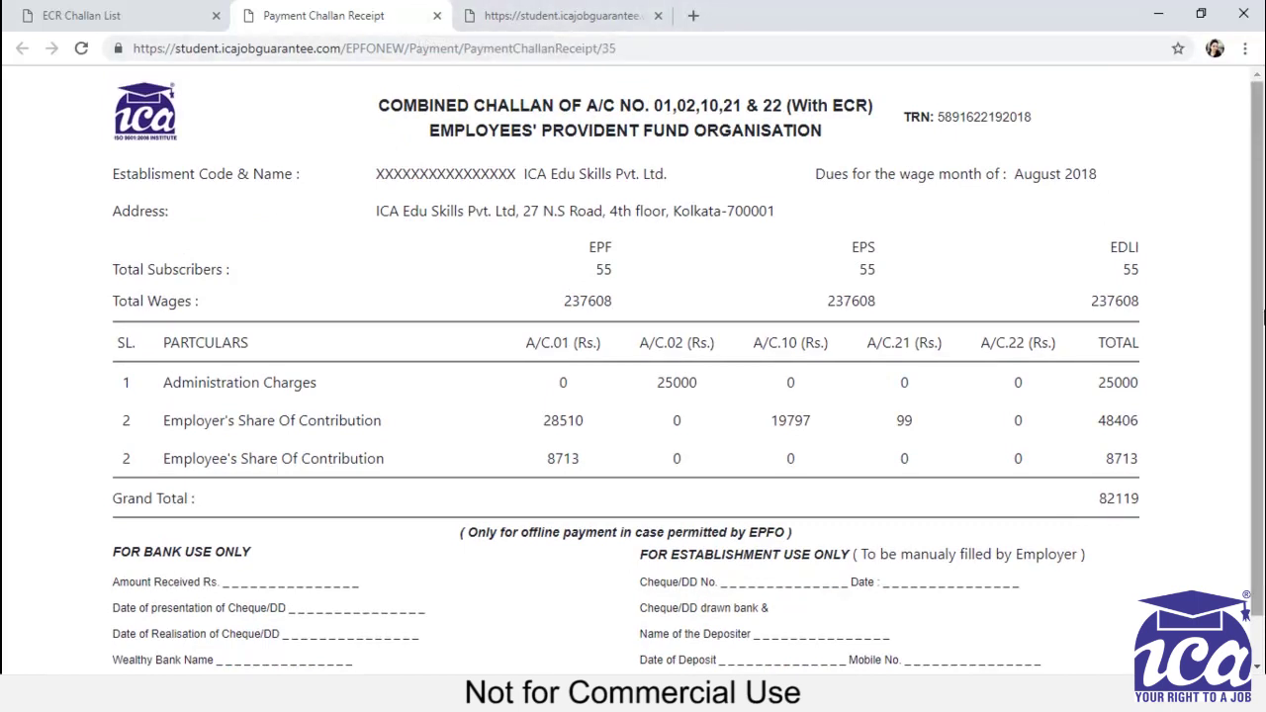
scroll(1263, 315, "down", 1)
scroll(1263, 315, "up", 1)
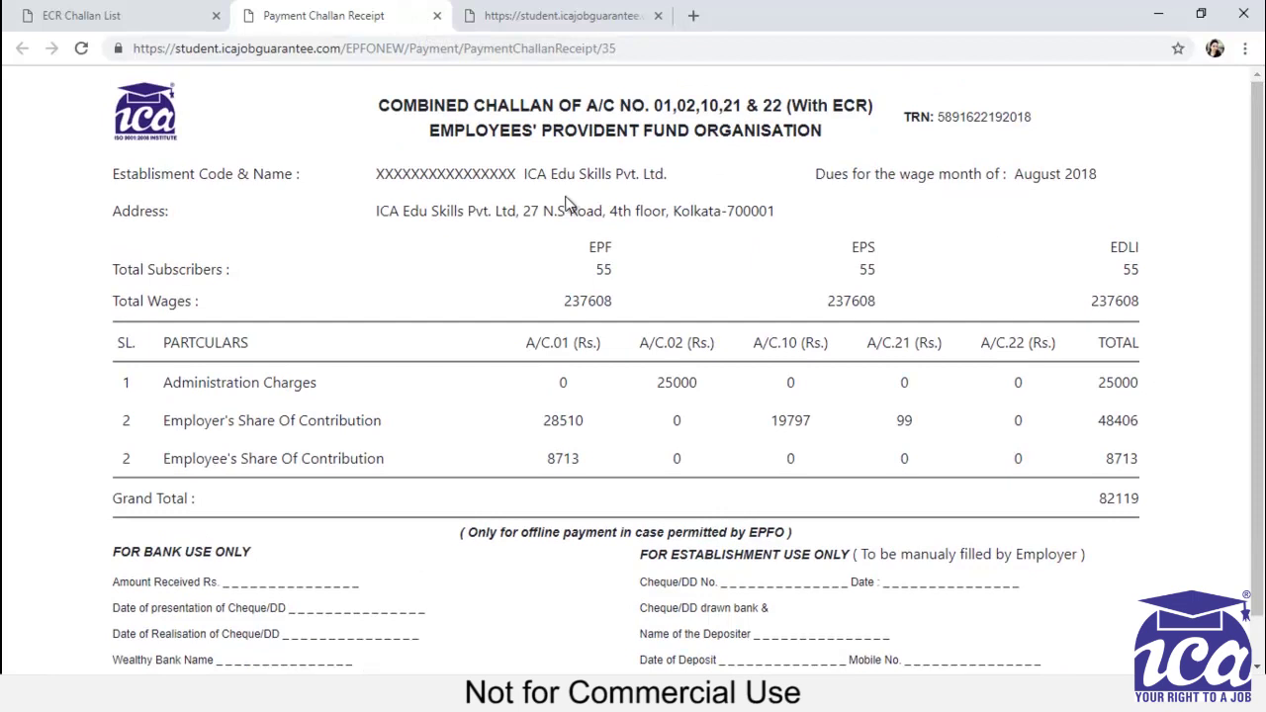
left_click(436, 15)
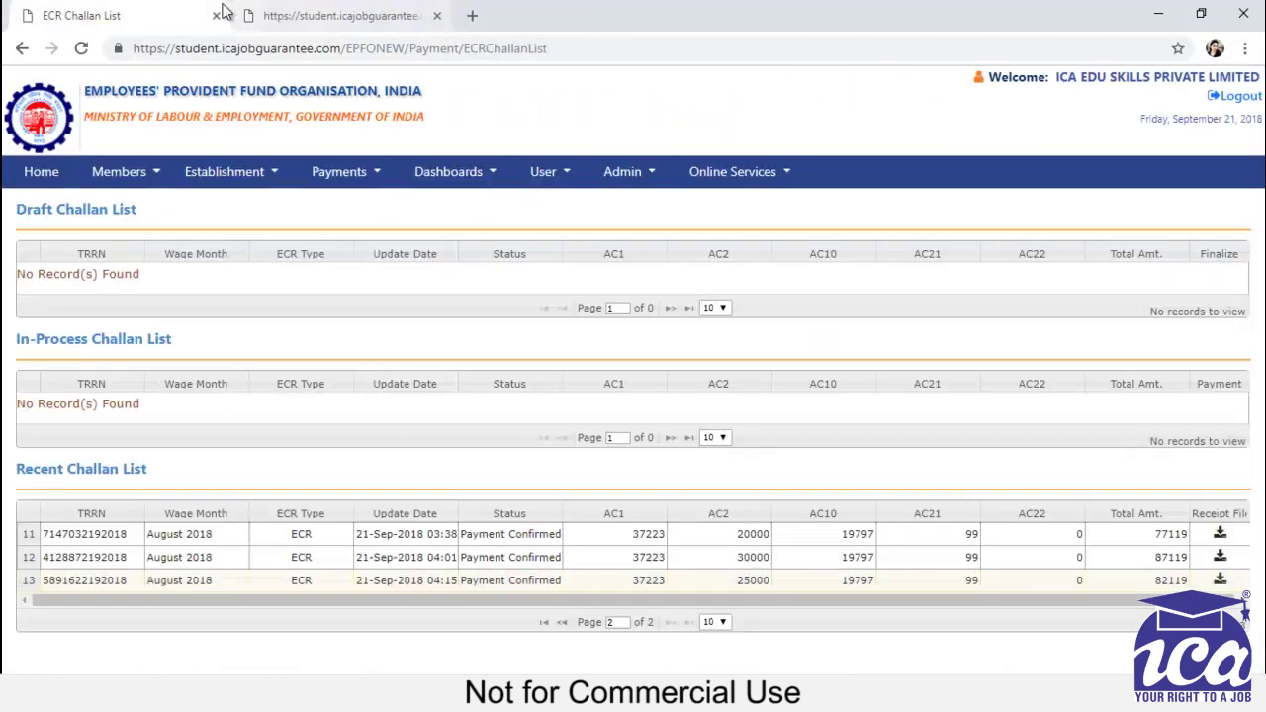